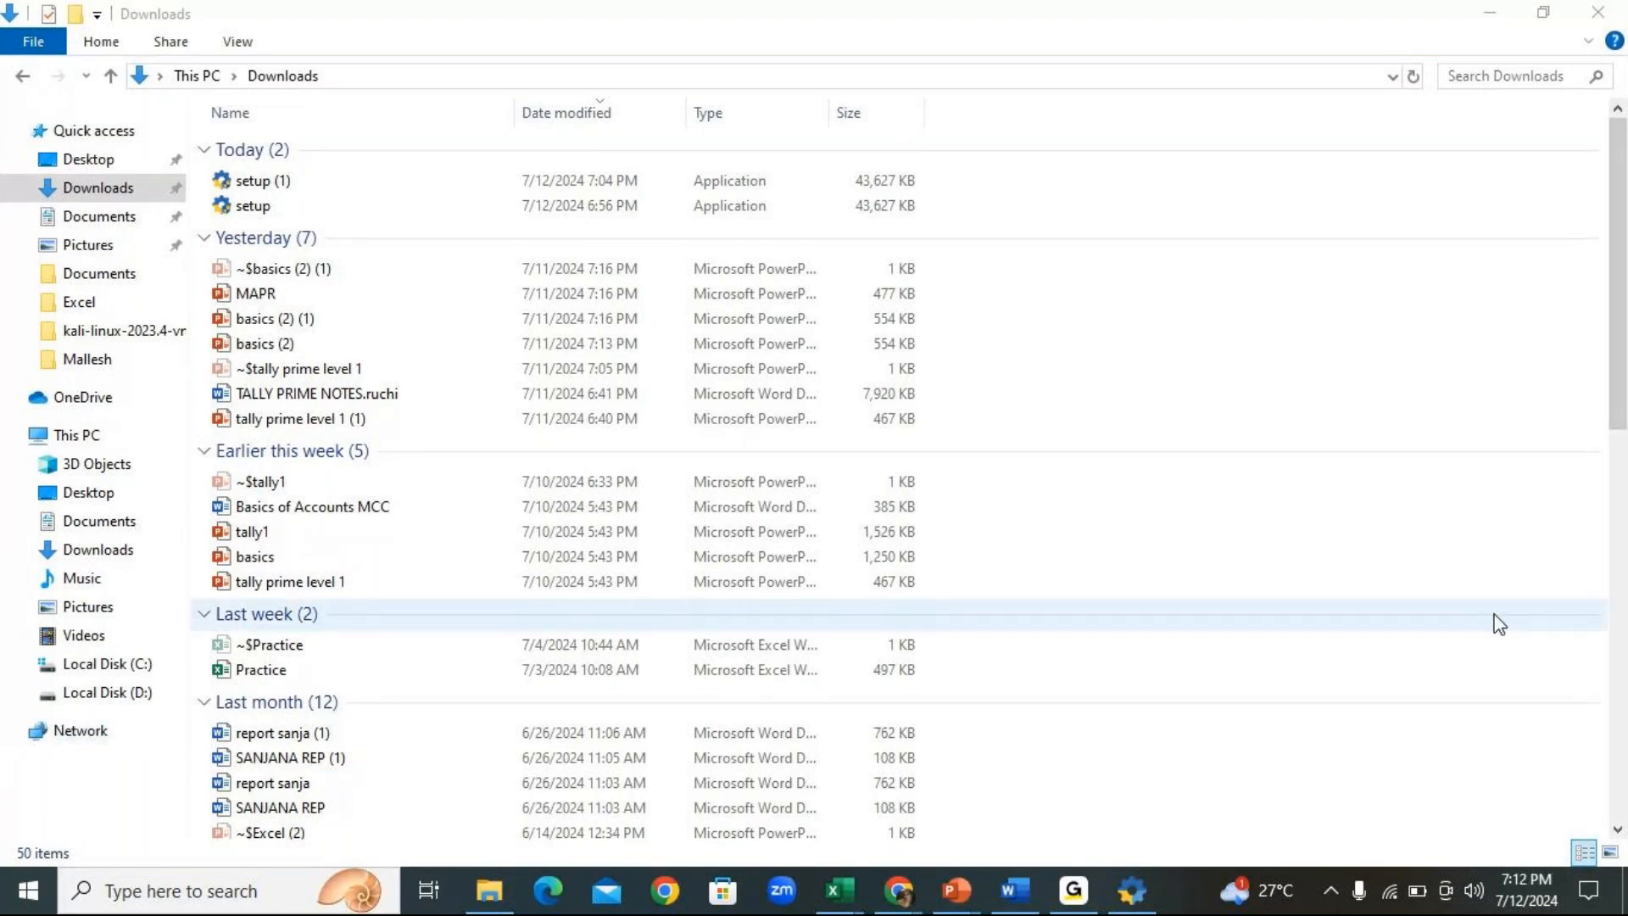
# Confirm the TallyPrime Release 4.1 update succeeded in the setup window, then start TallyPrime
pyautogui.click(1483, 297)
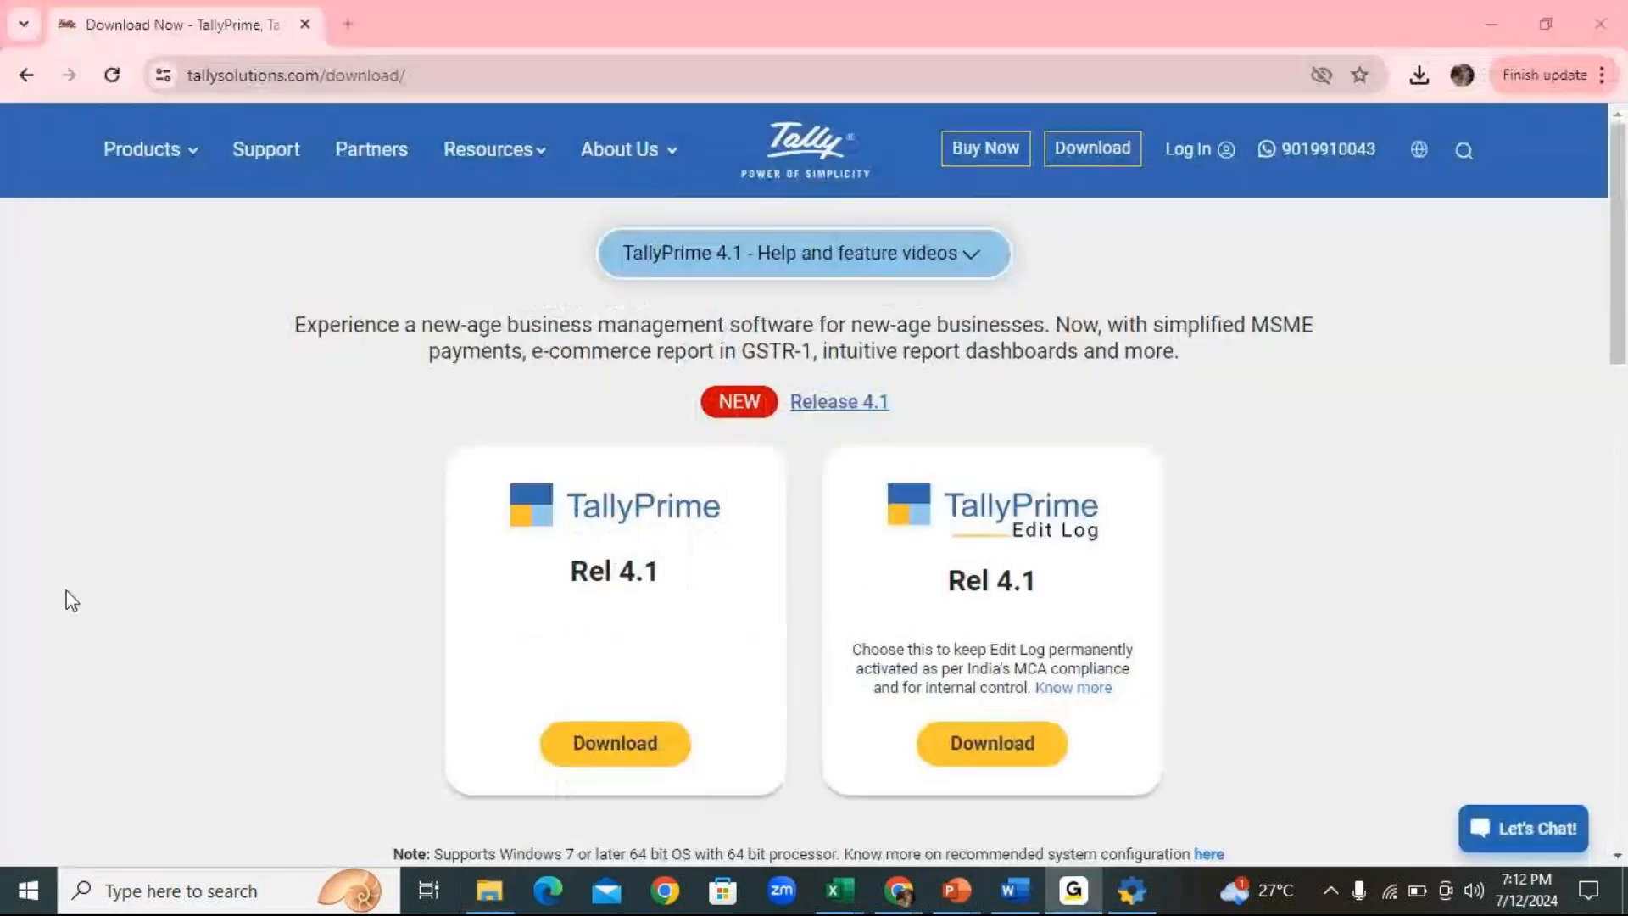
pyautogui.click(740, 735)
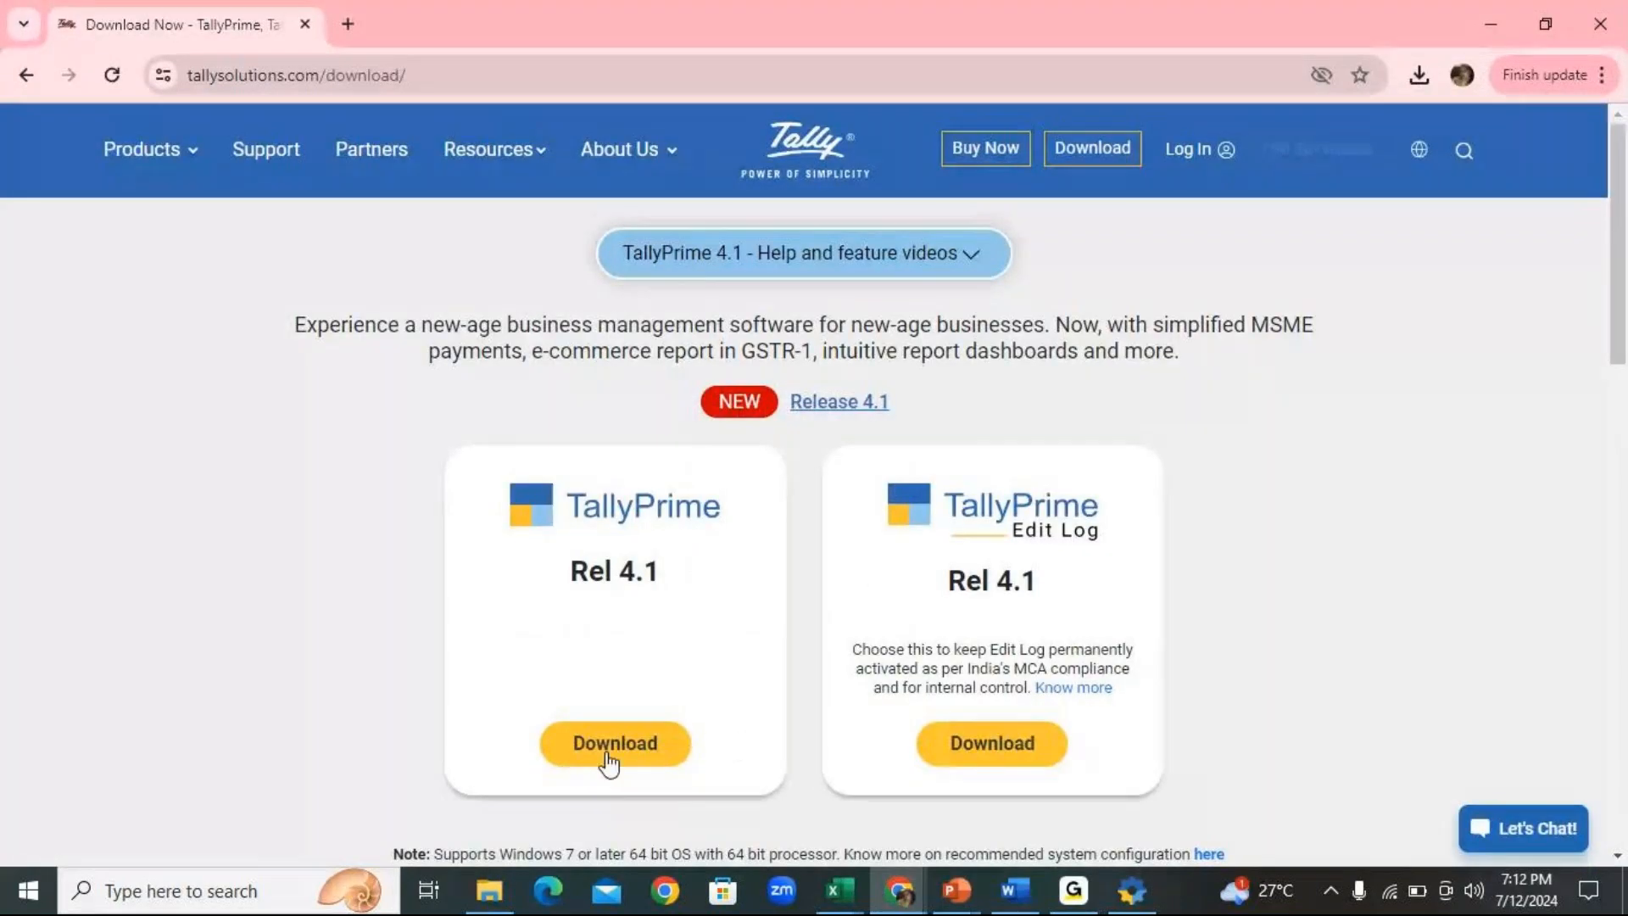
pyautogui.click(1132, 890)
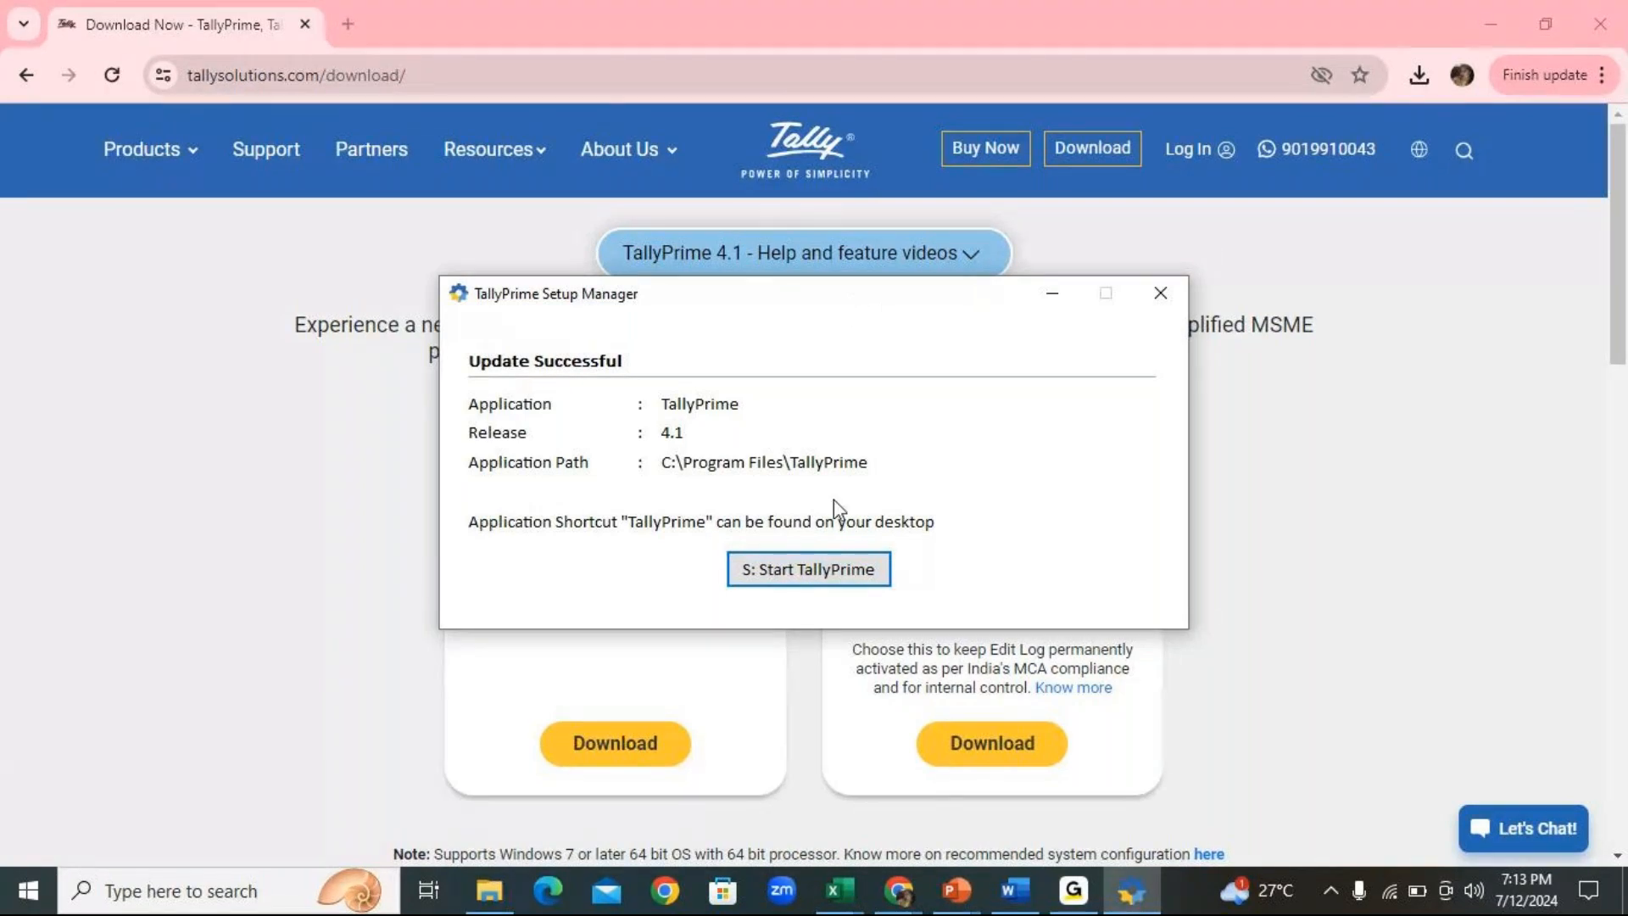
pyautogui.click(784, 575)
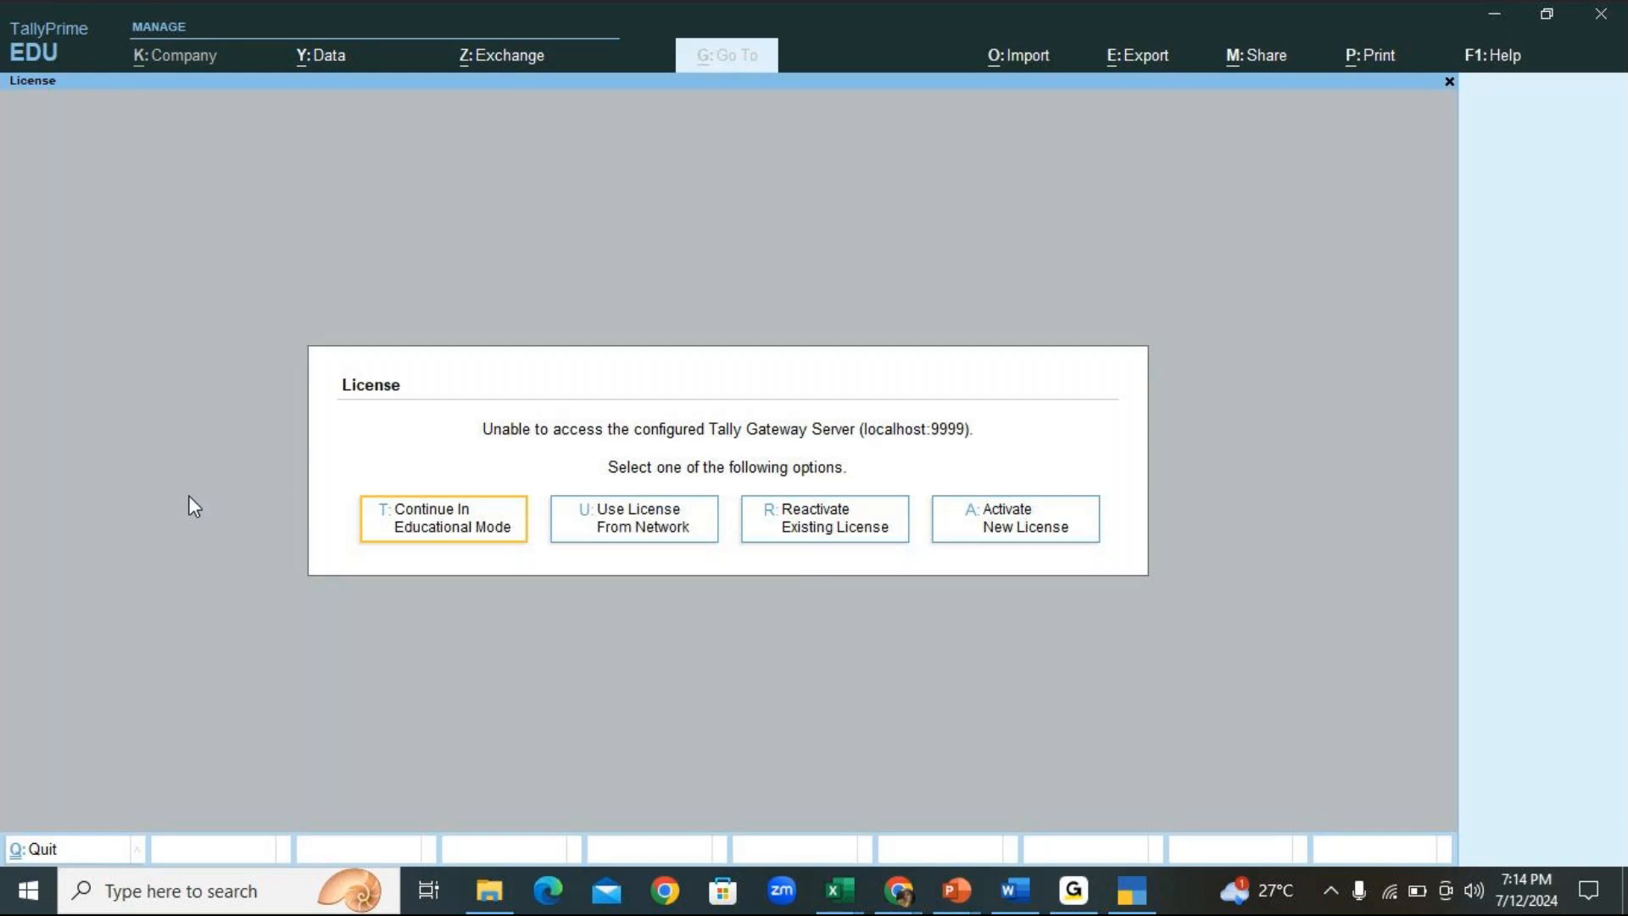
# Continue in Educational Mode from the License prompt to reach the Select Company list
pyautogui.click(455, 527)
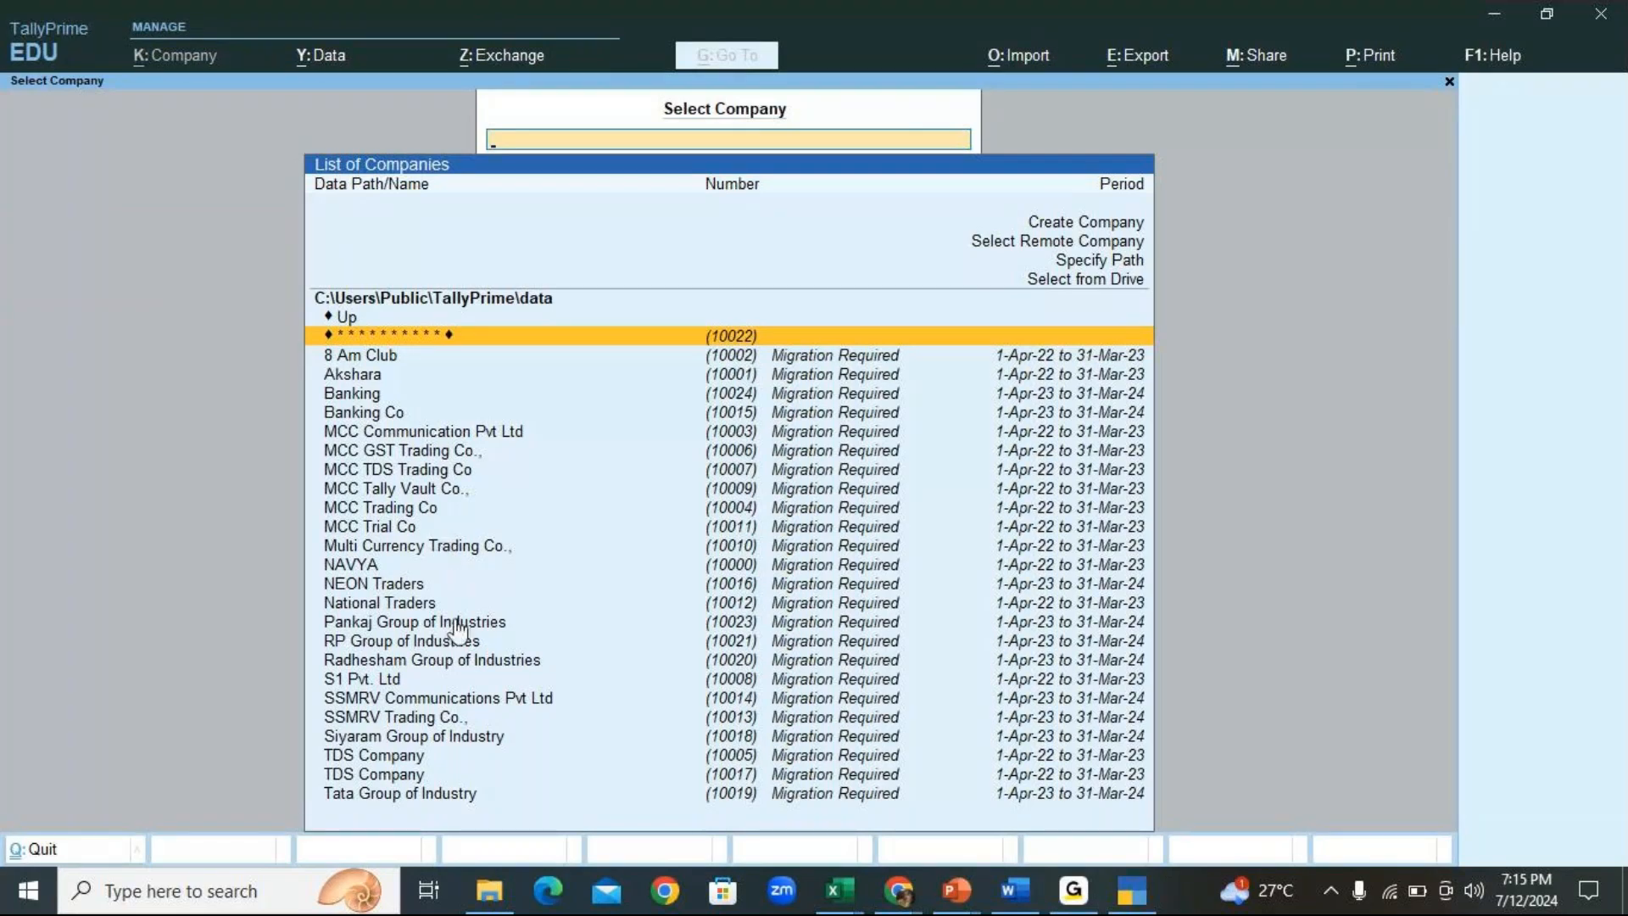
pyautogui.press('Down')
pyautogui.press('Up')
pyautogui.press('Up')
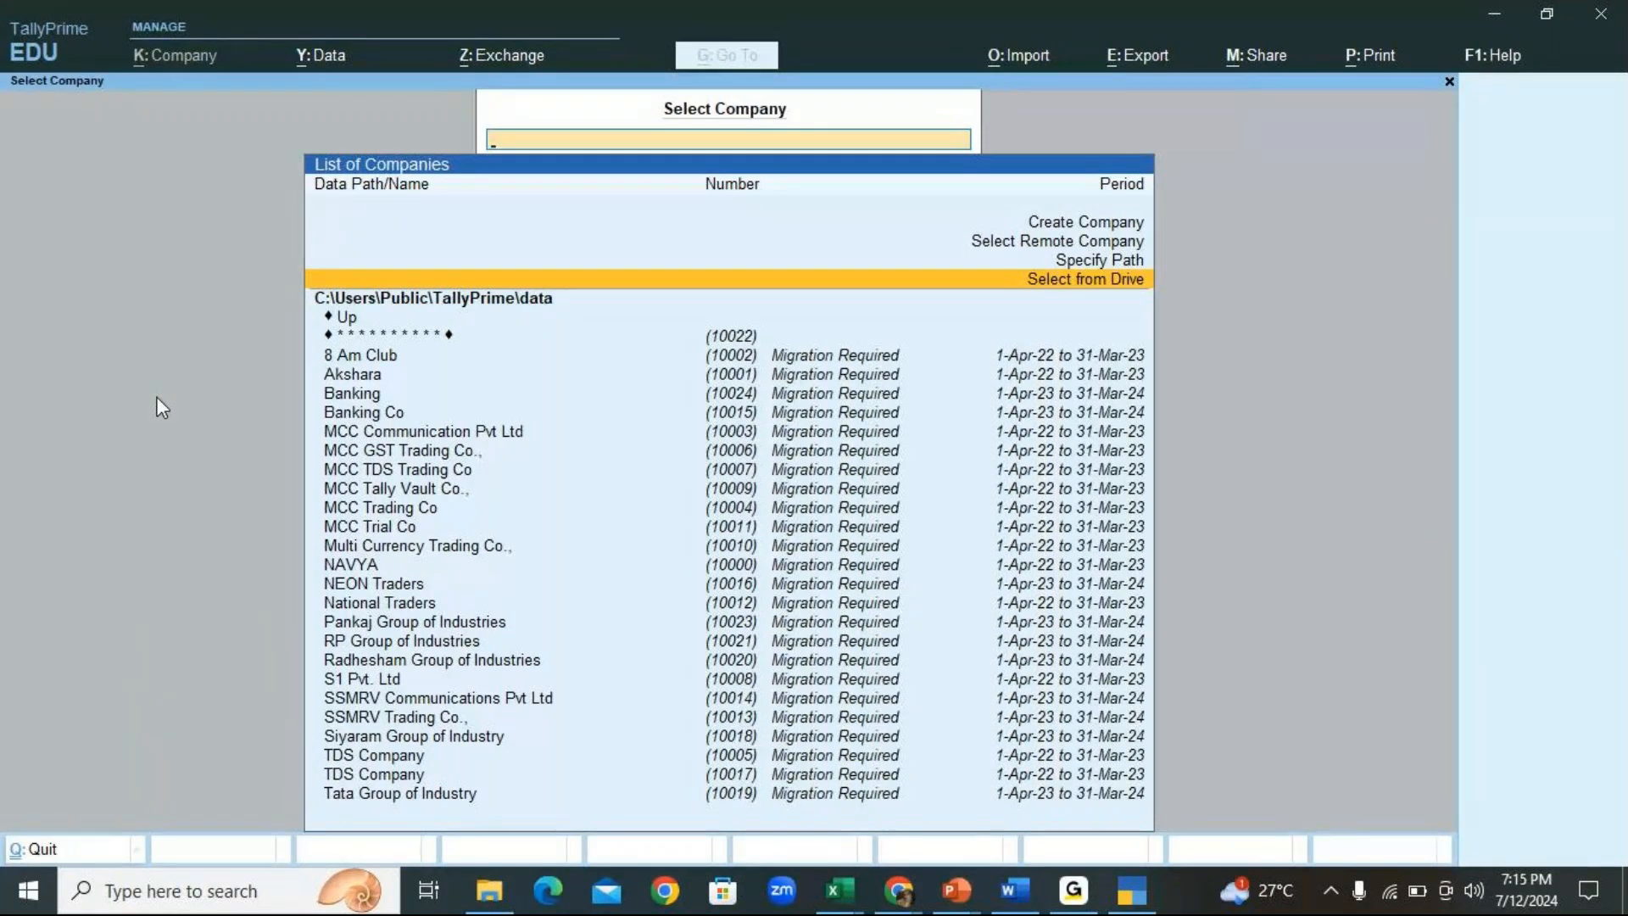
pyautogui.click(1060, 894)
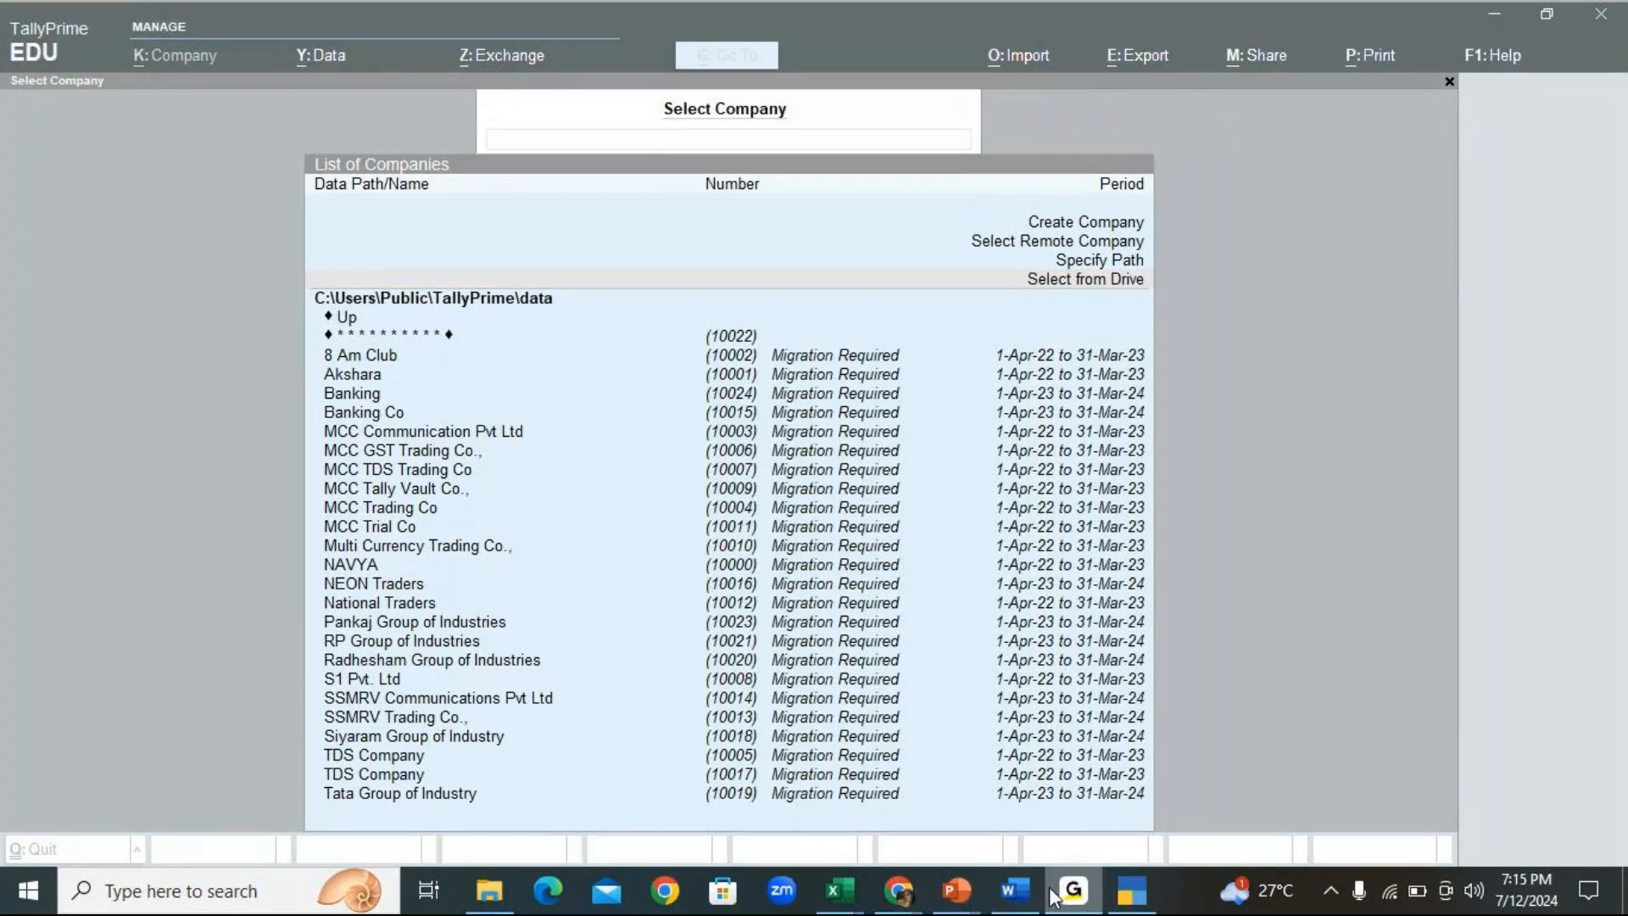
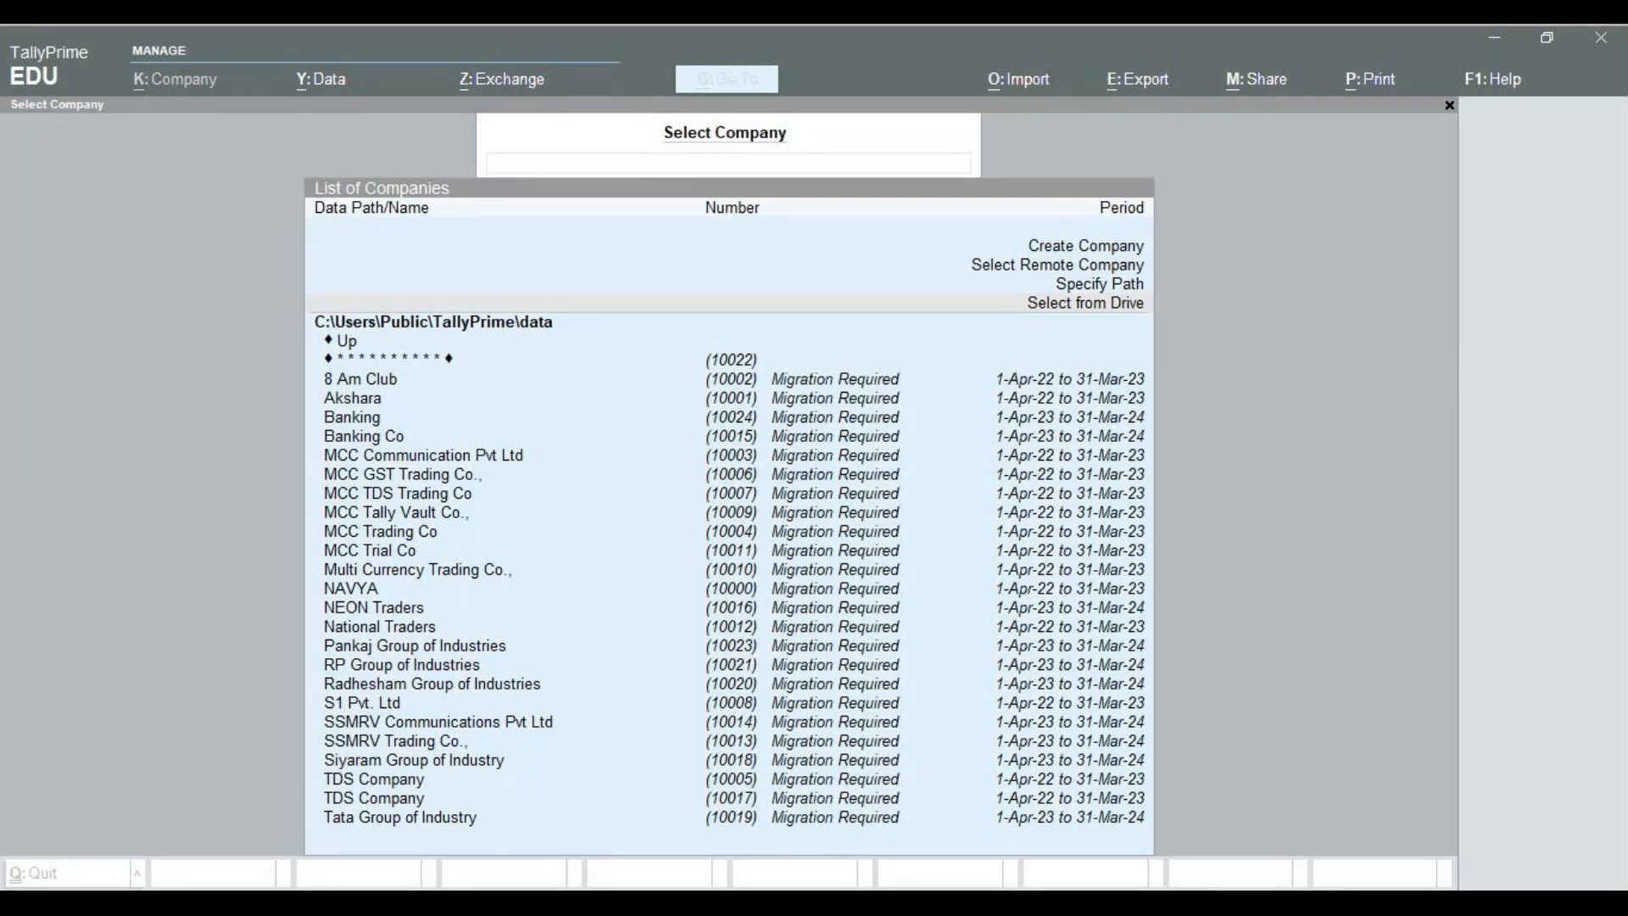
# Choose Create Company from the List of Companies to get a blank Company Creation form
pyautogui.click(189, 371)
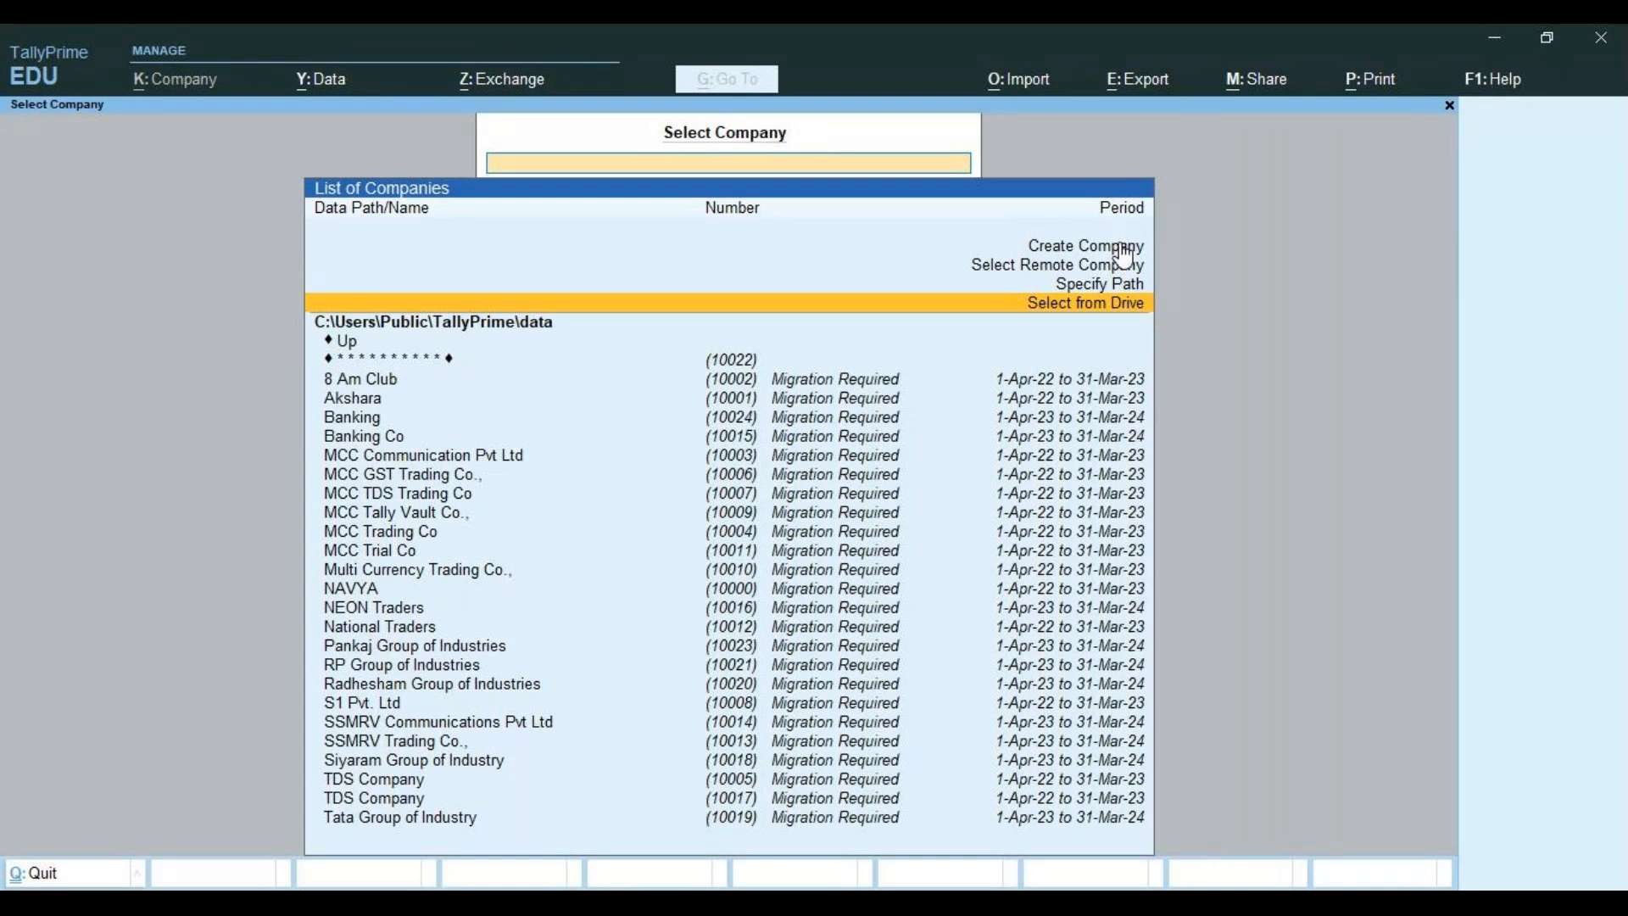
pyautogui.click(1123, 251)
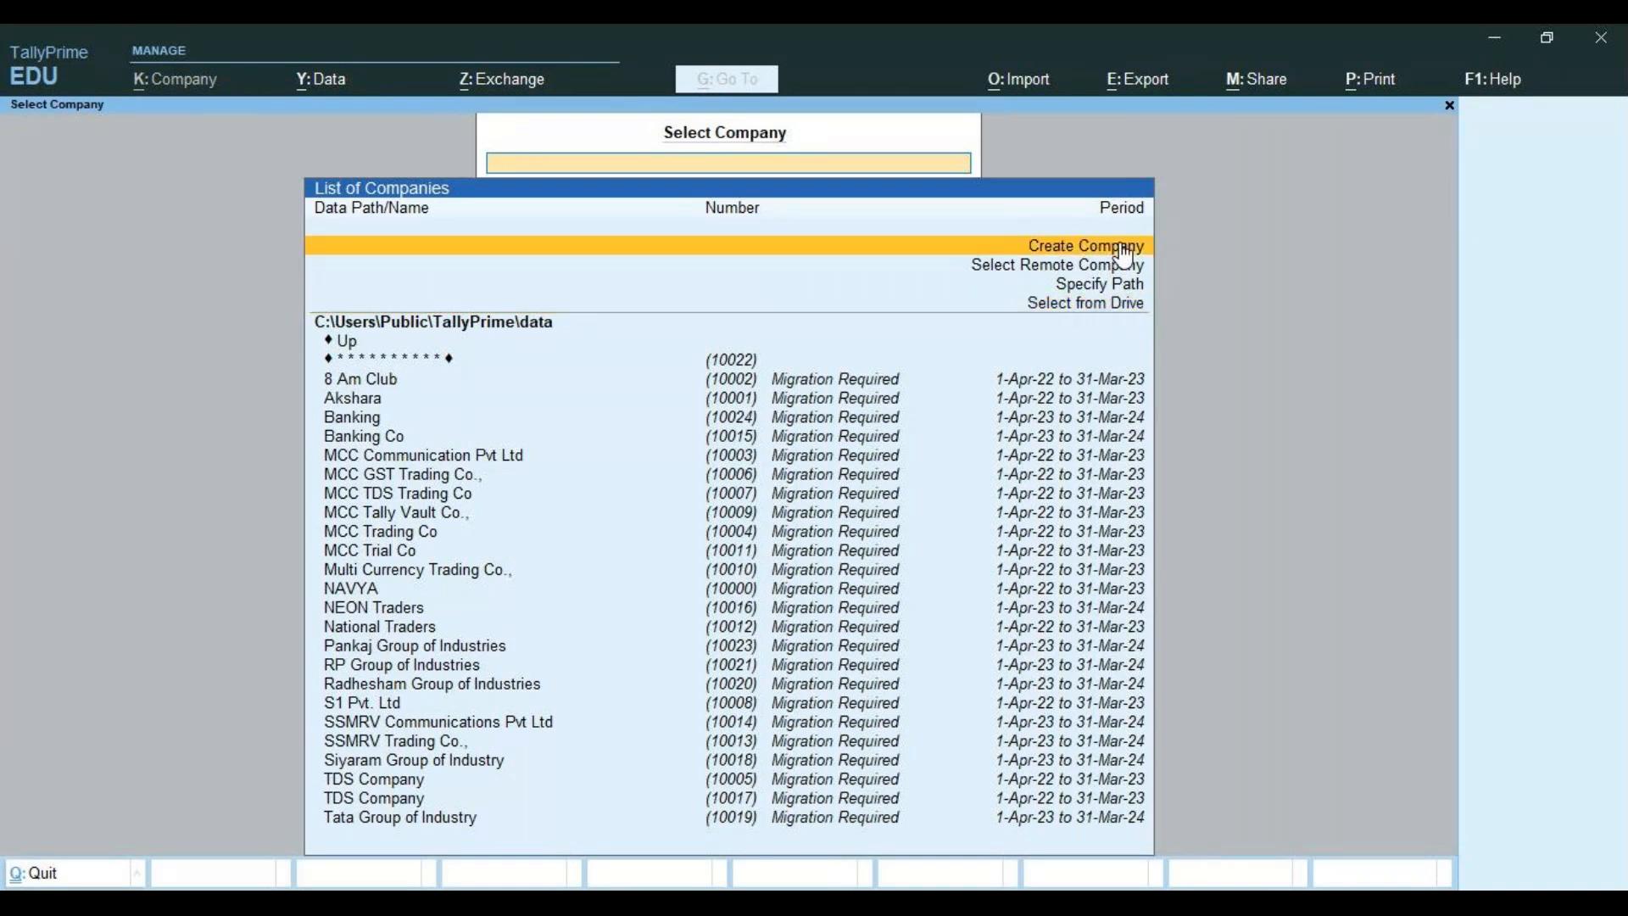
pyautogui.click(1119, 245)
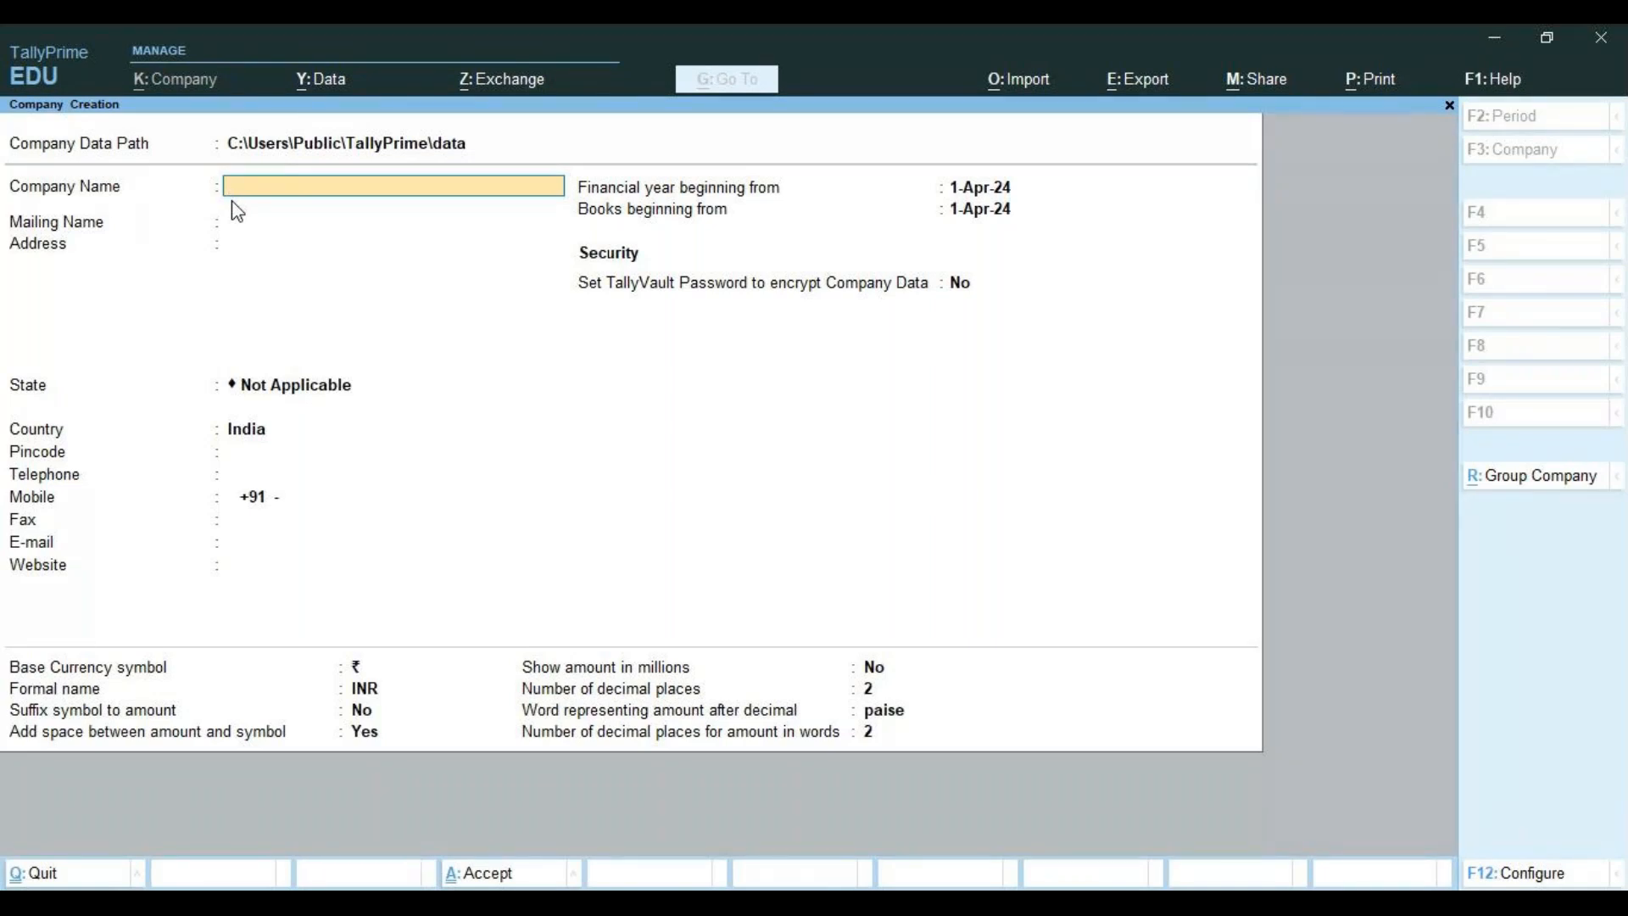
# Name the company 'MCC college 6-7.30pm' and keep the same auto-filled mailing name
pyautogui.write('MCC college 6-7.30pm')
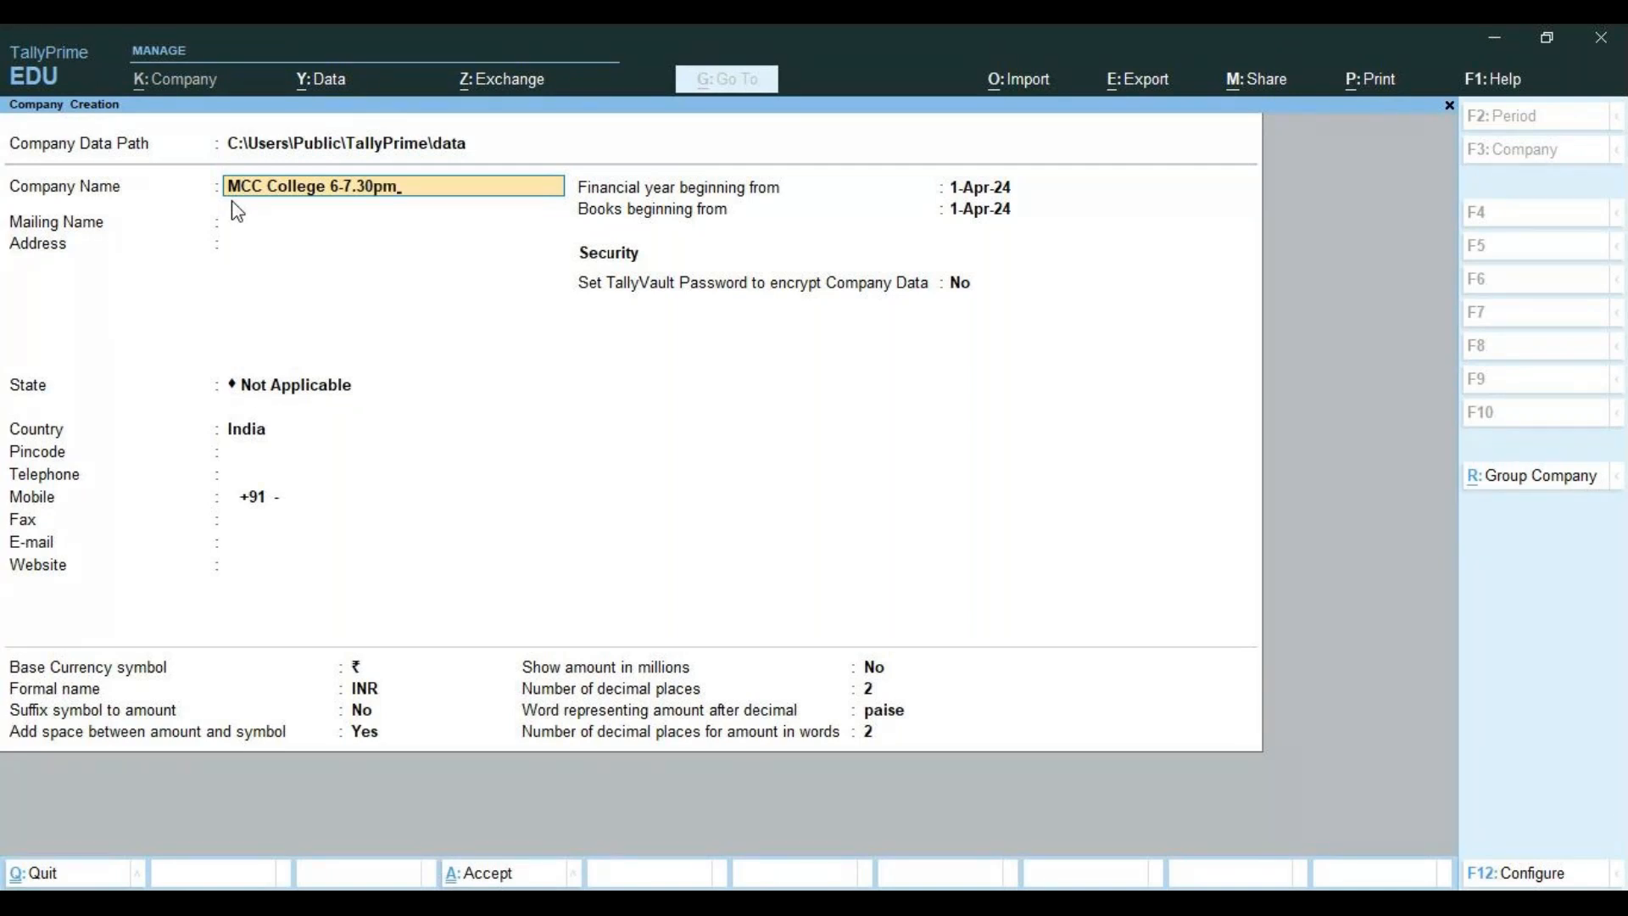
pyautogui.press('Return')
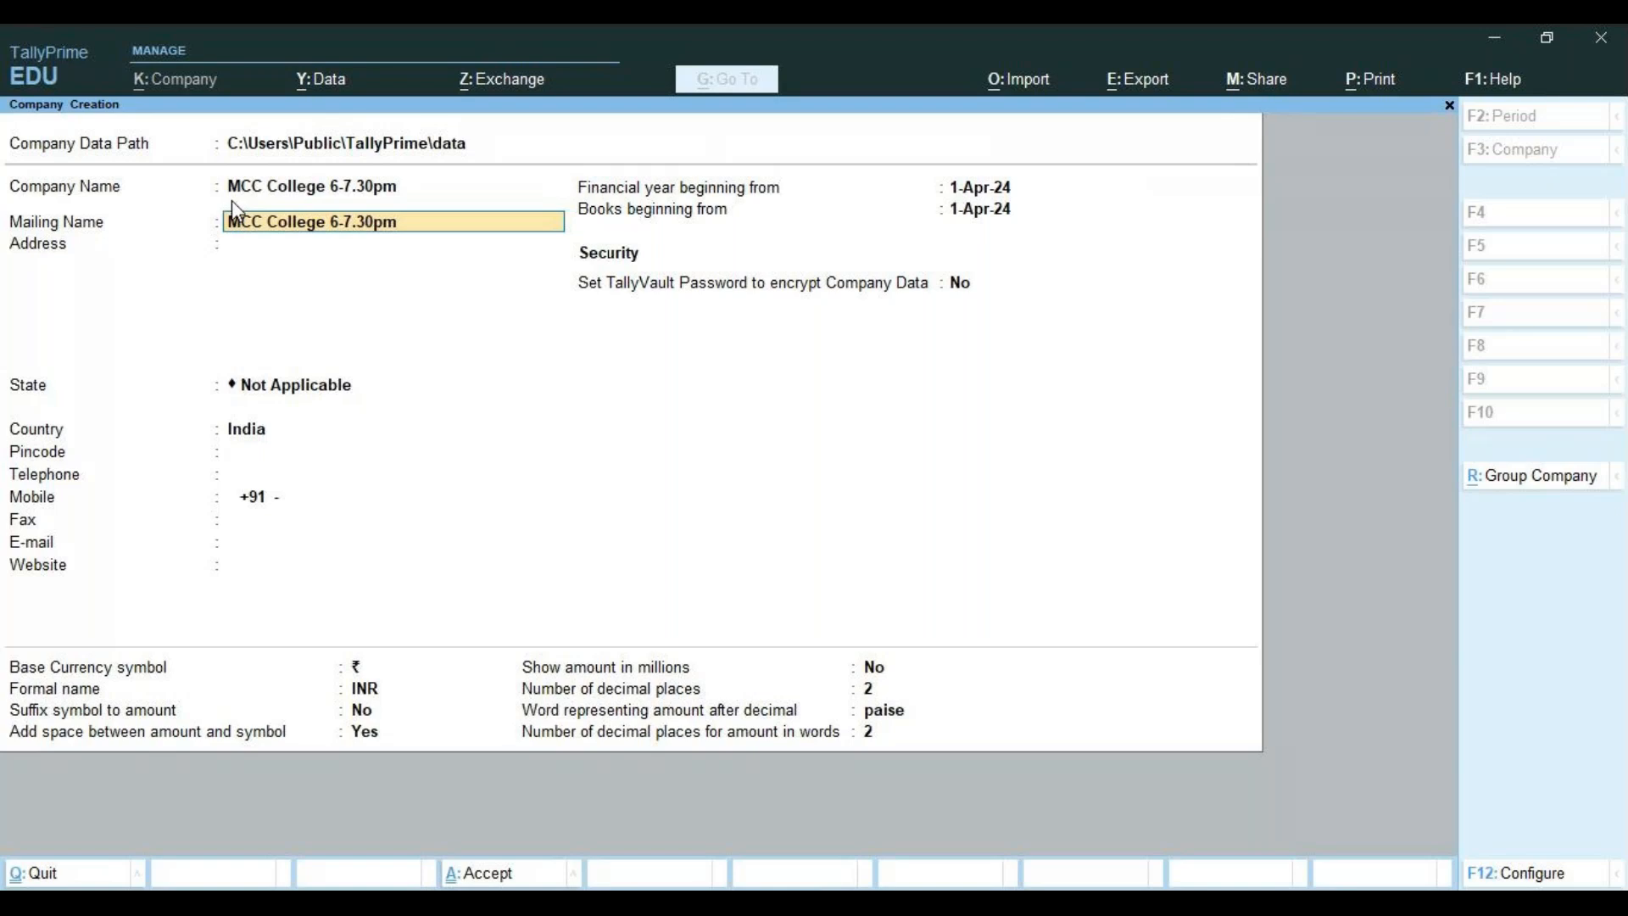
pyautogui.press('Return')
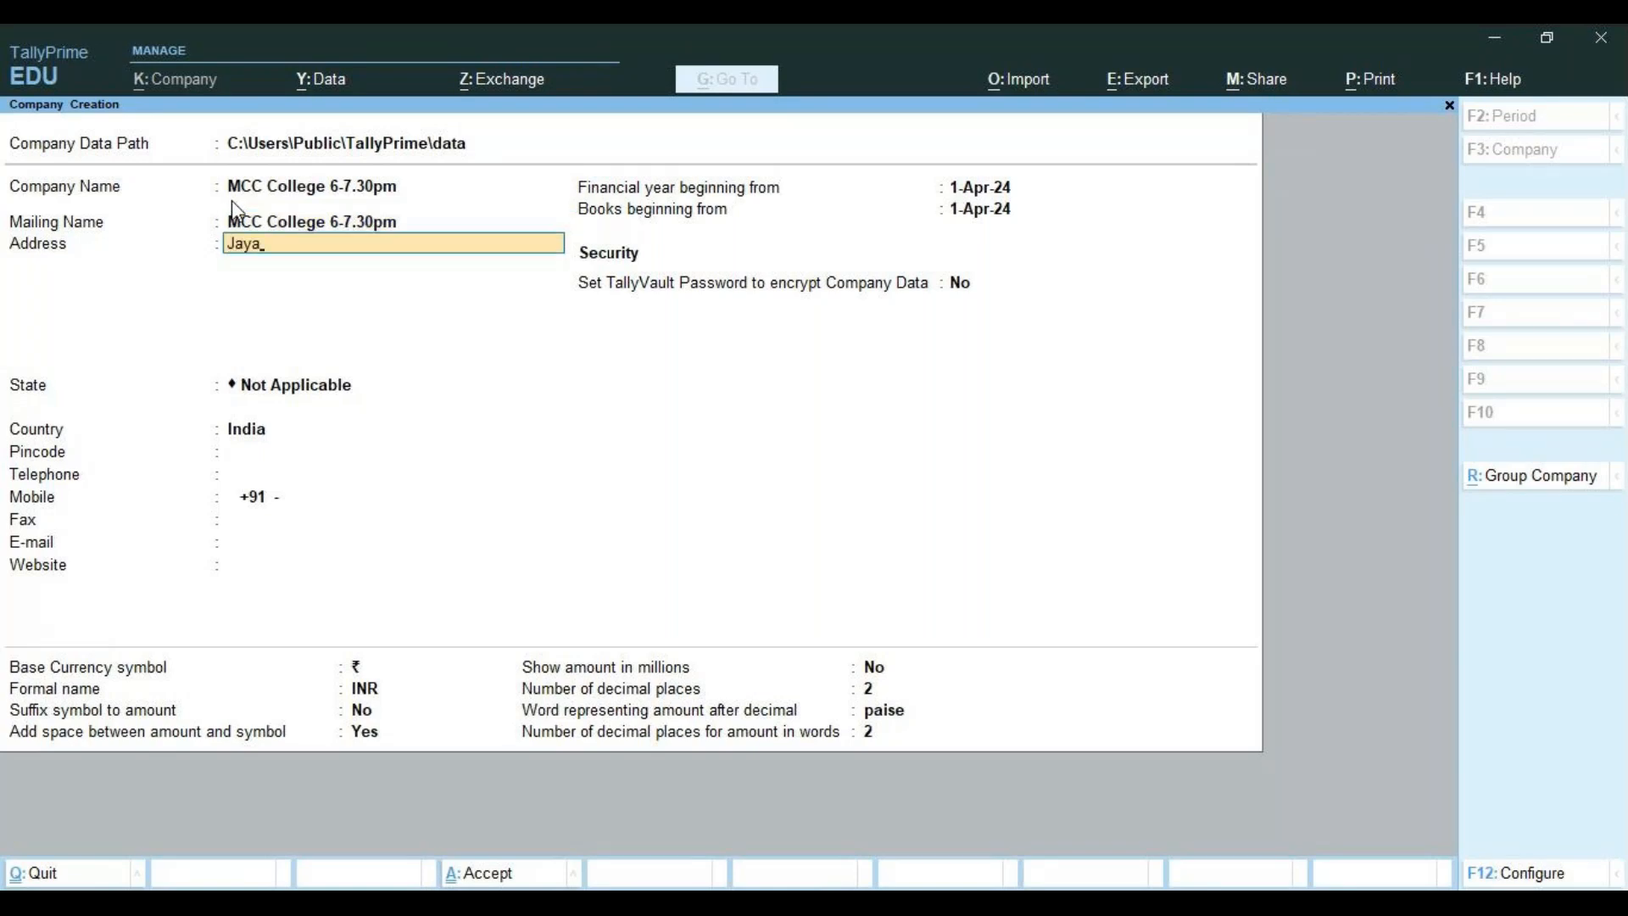
# Enter the two address lines 'Jayanagar' and 'Bangalore'
pyautogui.write('Jayanagar')
pyautogui.press('Return')
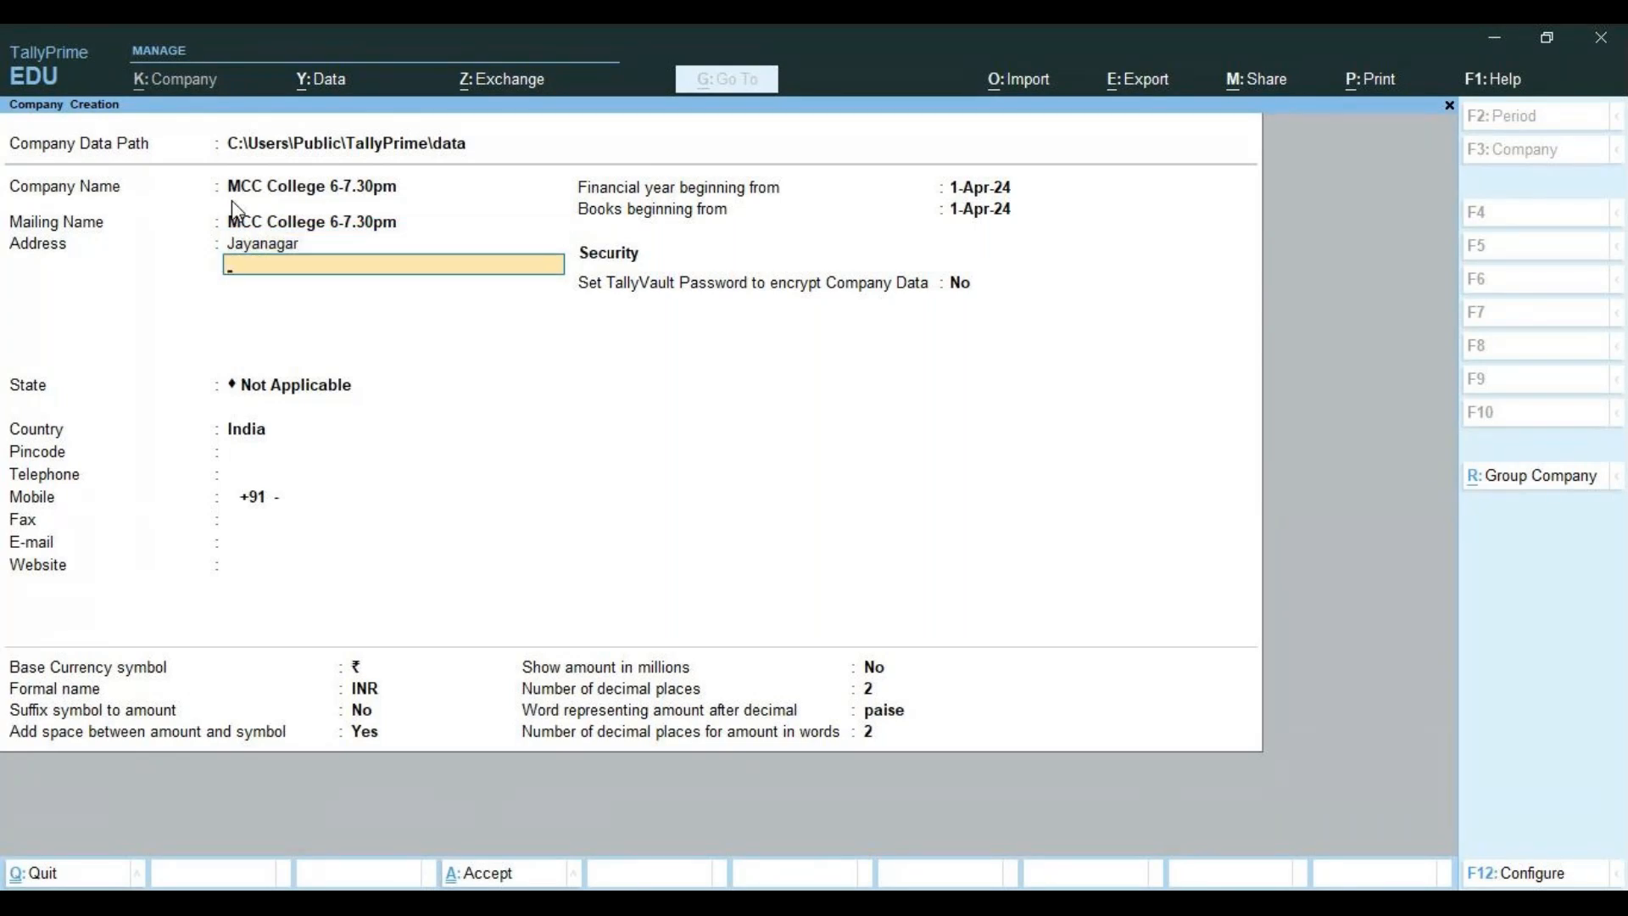
pyautogui.write('Bangalore')
pyautogui.press('Return')
pyautogui.press('Return')
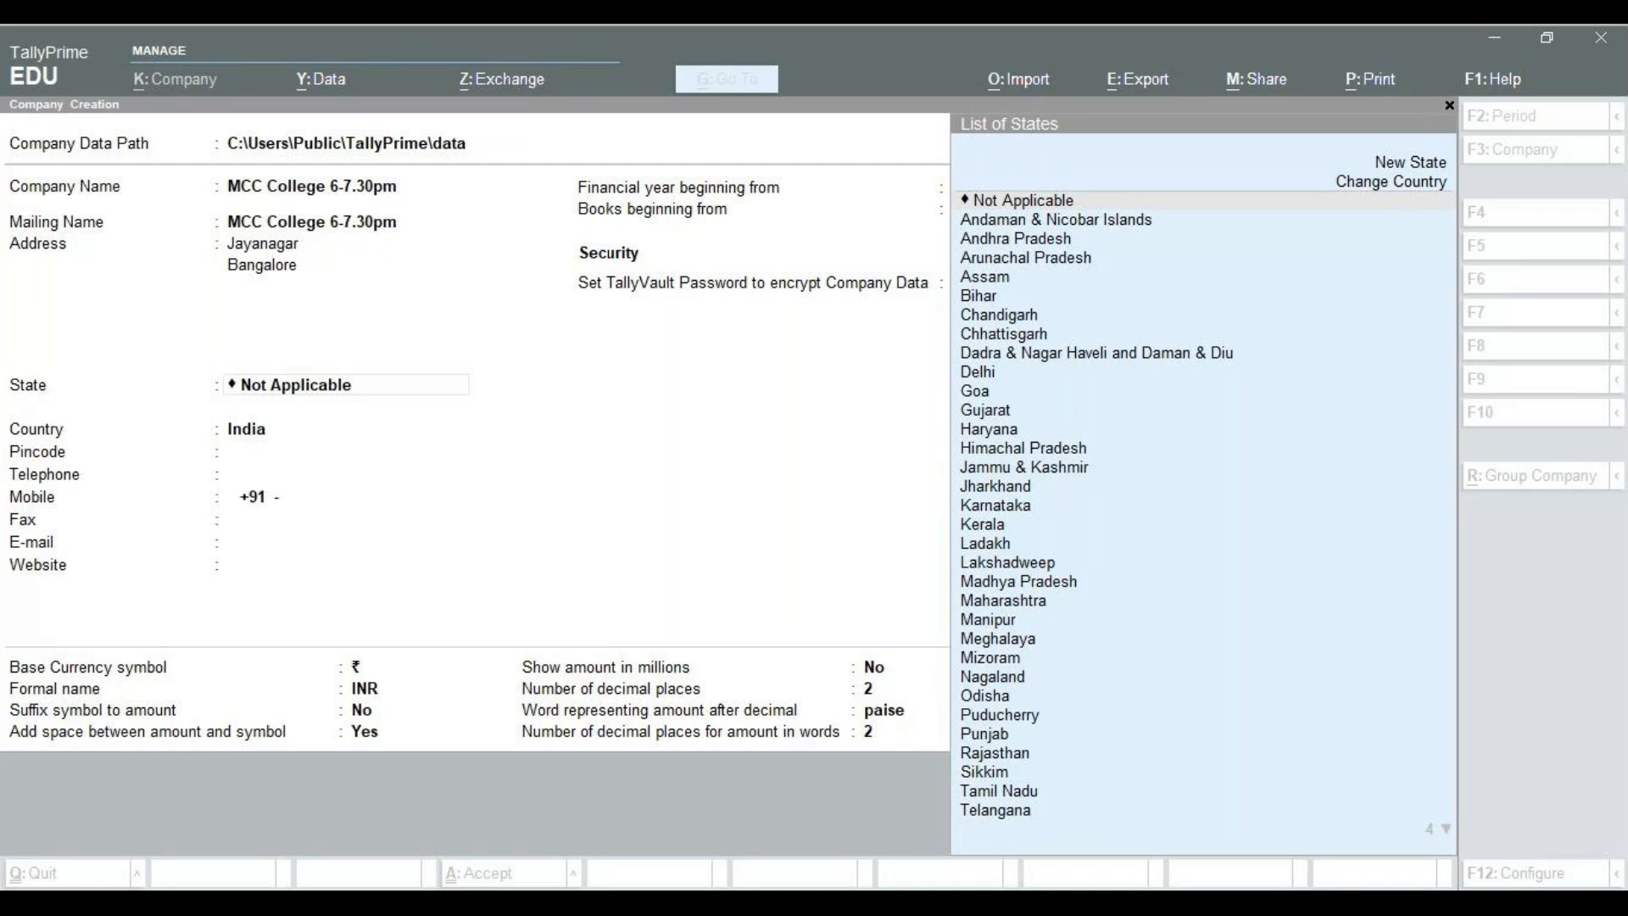
# Search 'Kar' in the State field and select Karnataka
pyautogui.click(155, 421)
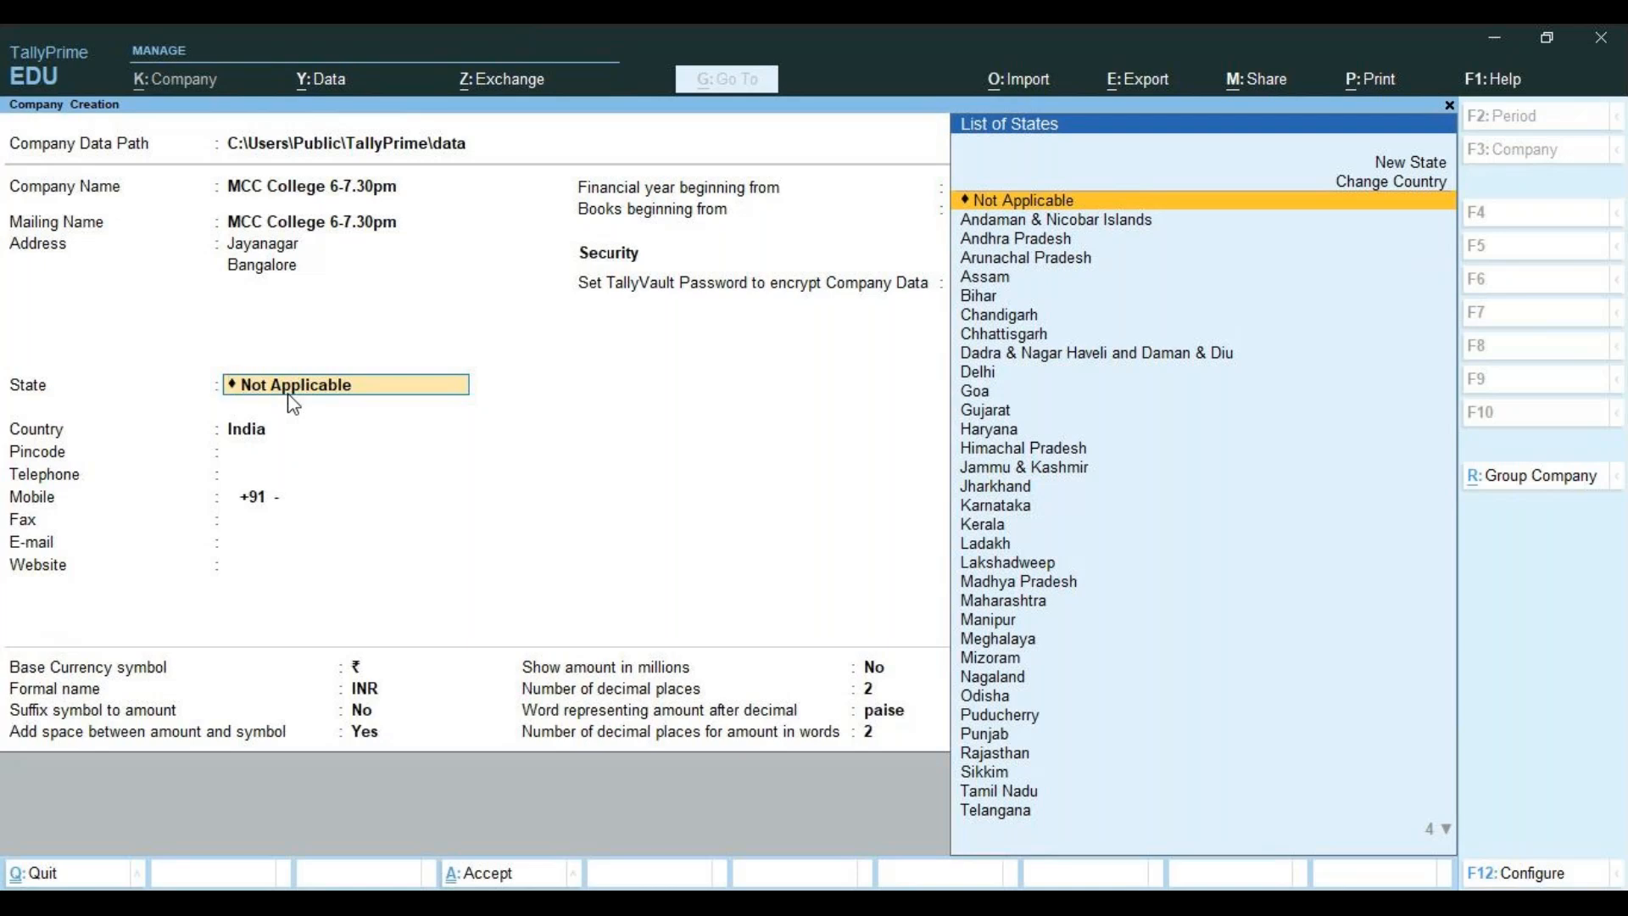
pyautogui.write('Kar')
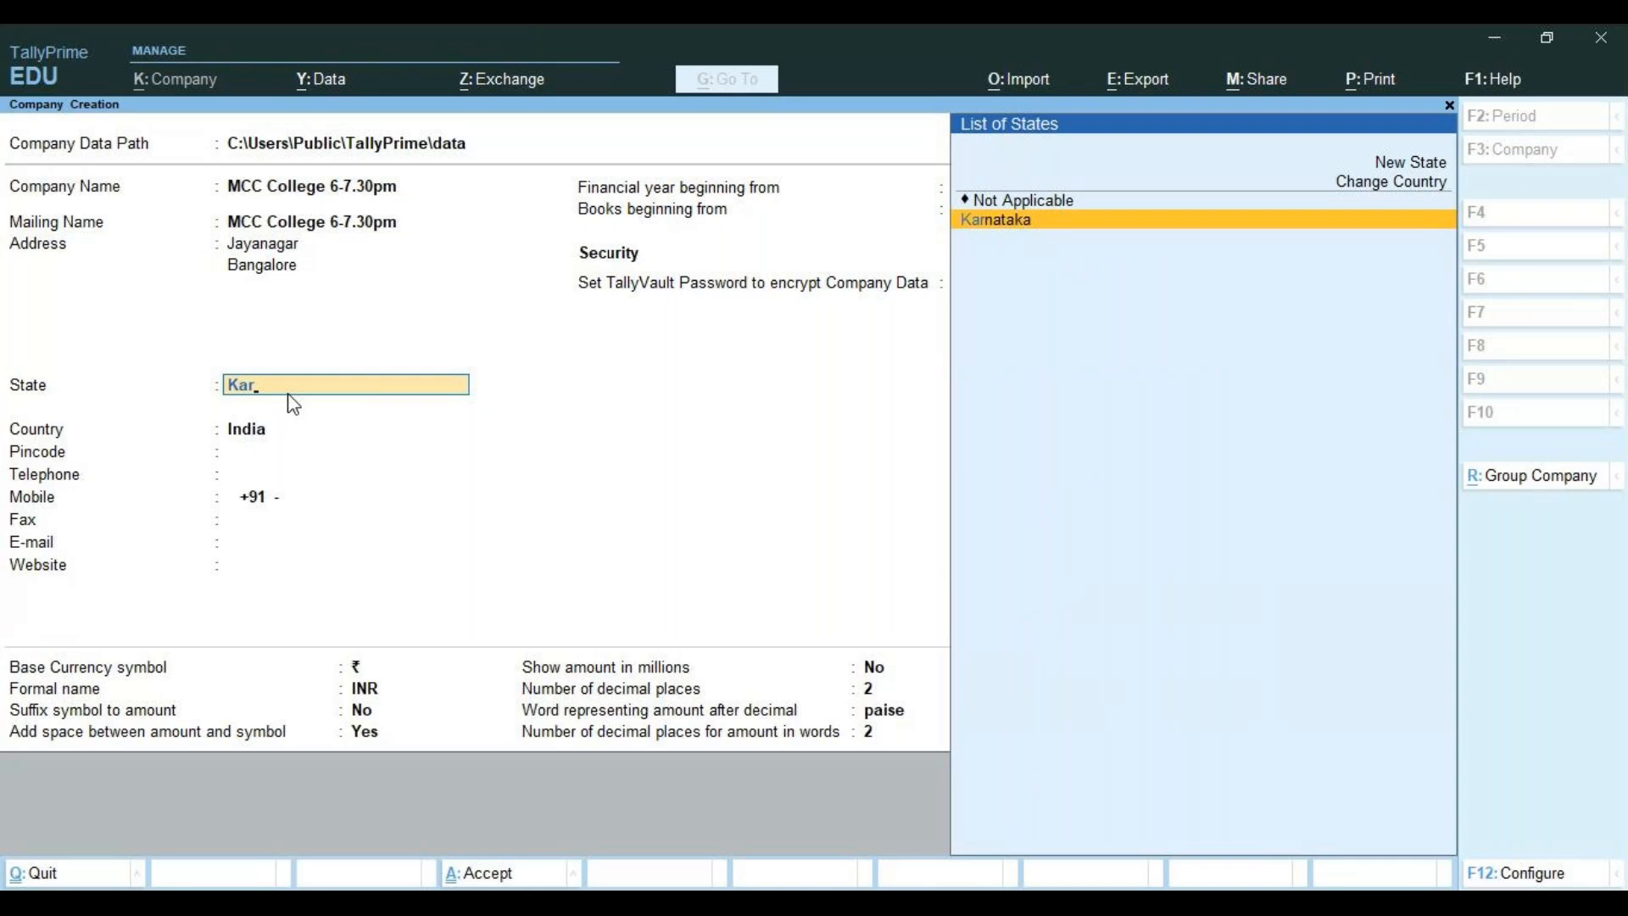
pyautogui.press('BackSpace')
pyautogui.press('BackSpace')
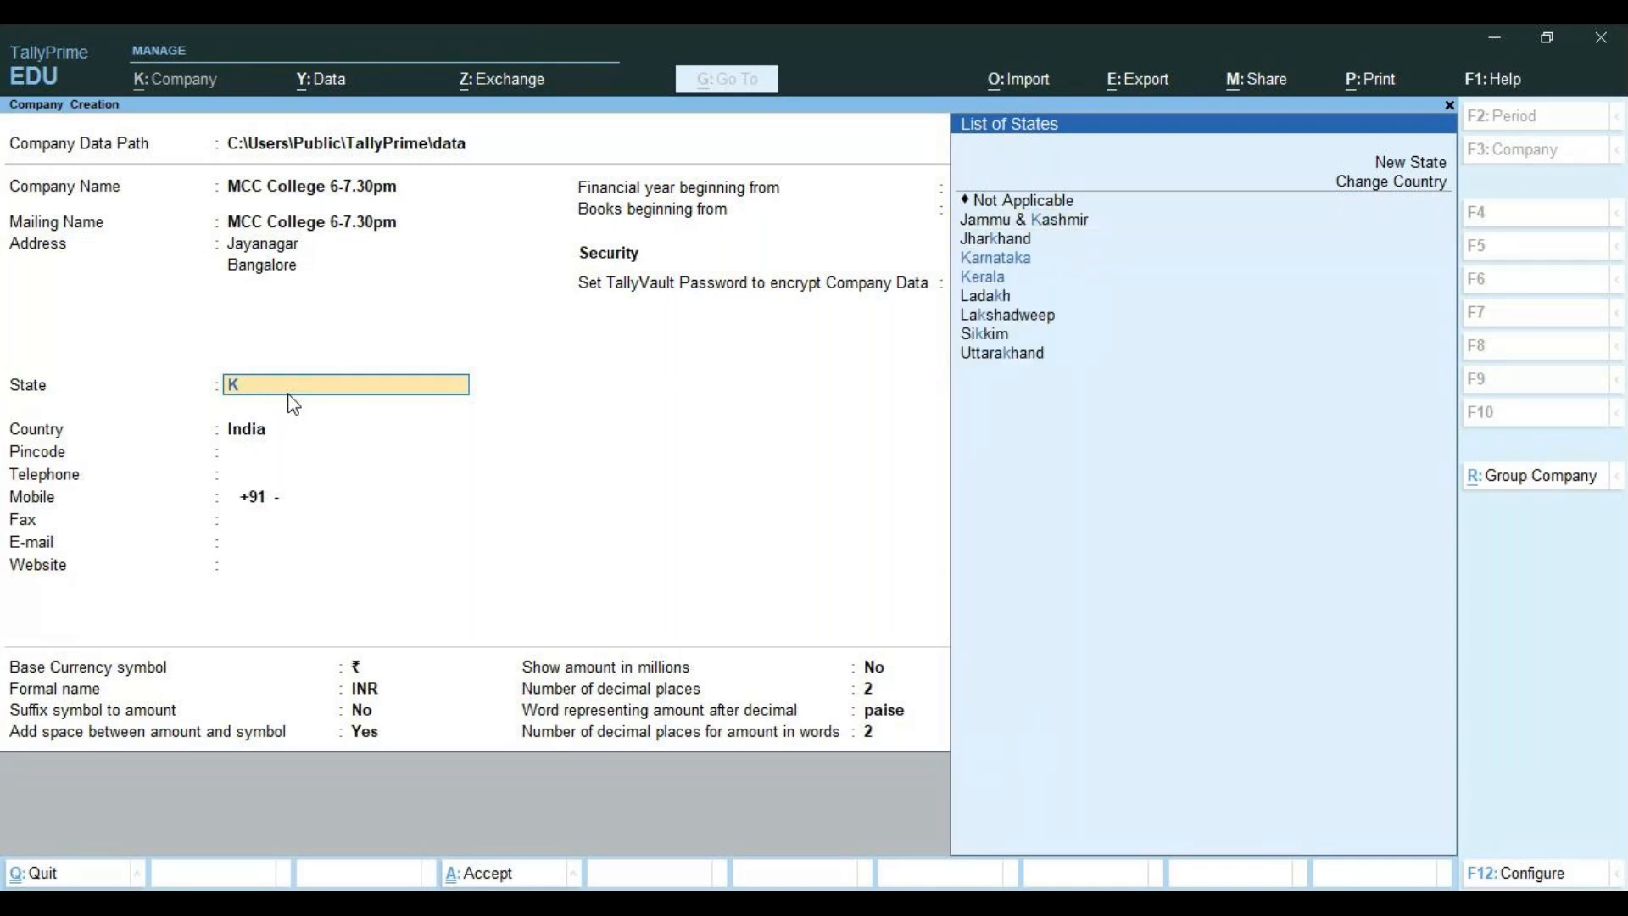
pyautogui.write('ar')
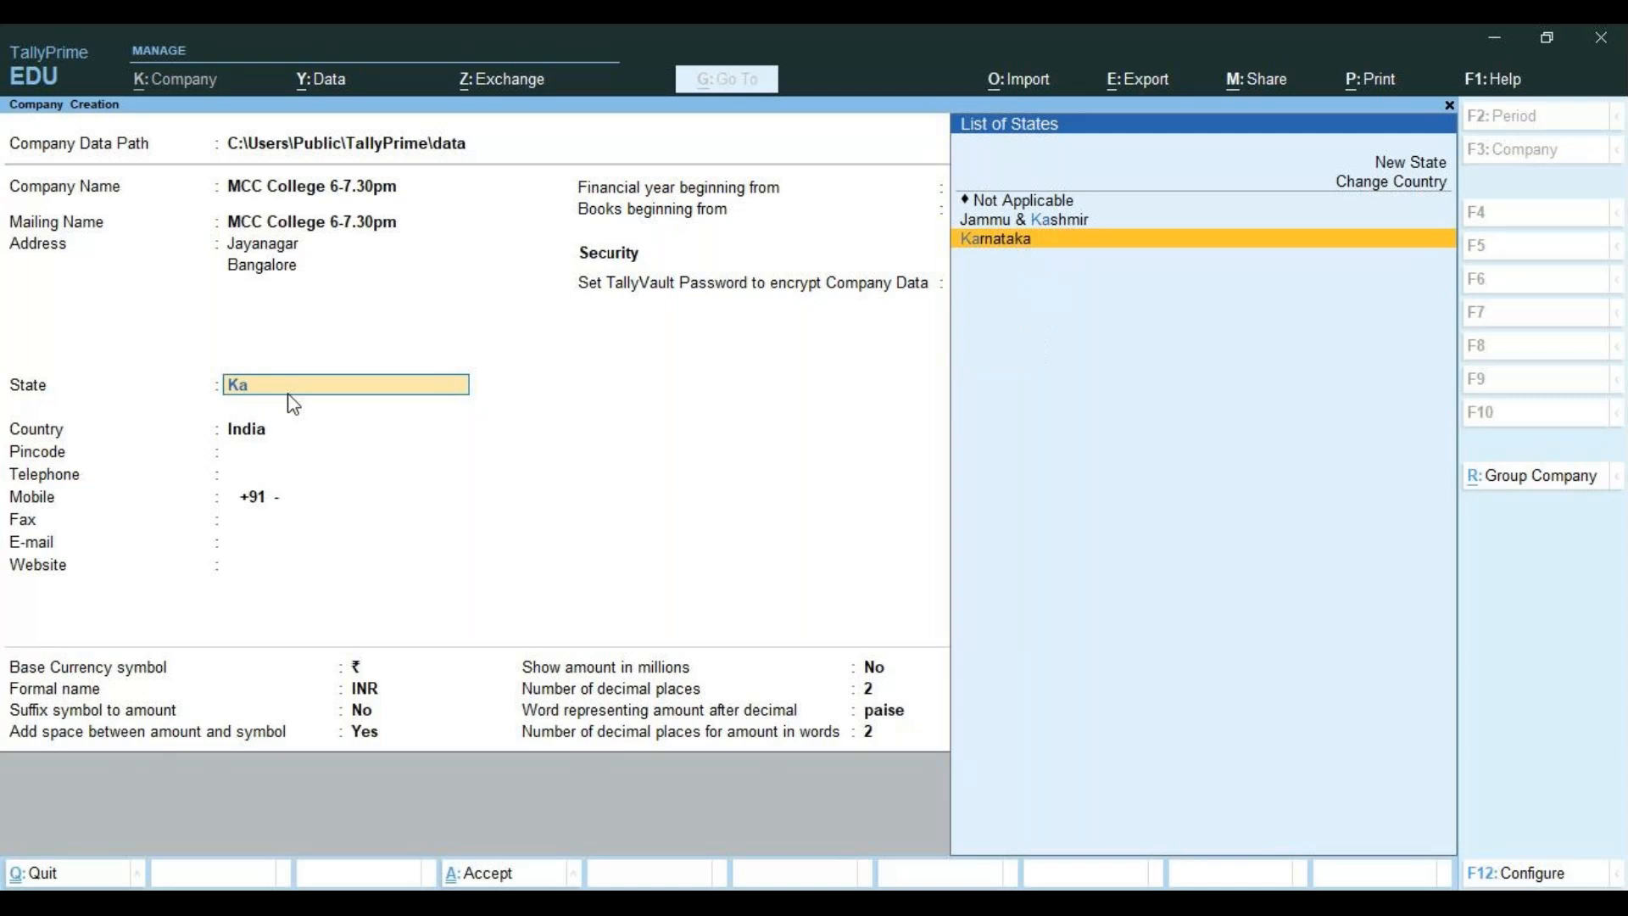
pyautogui.press('Return')
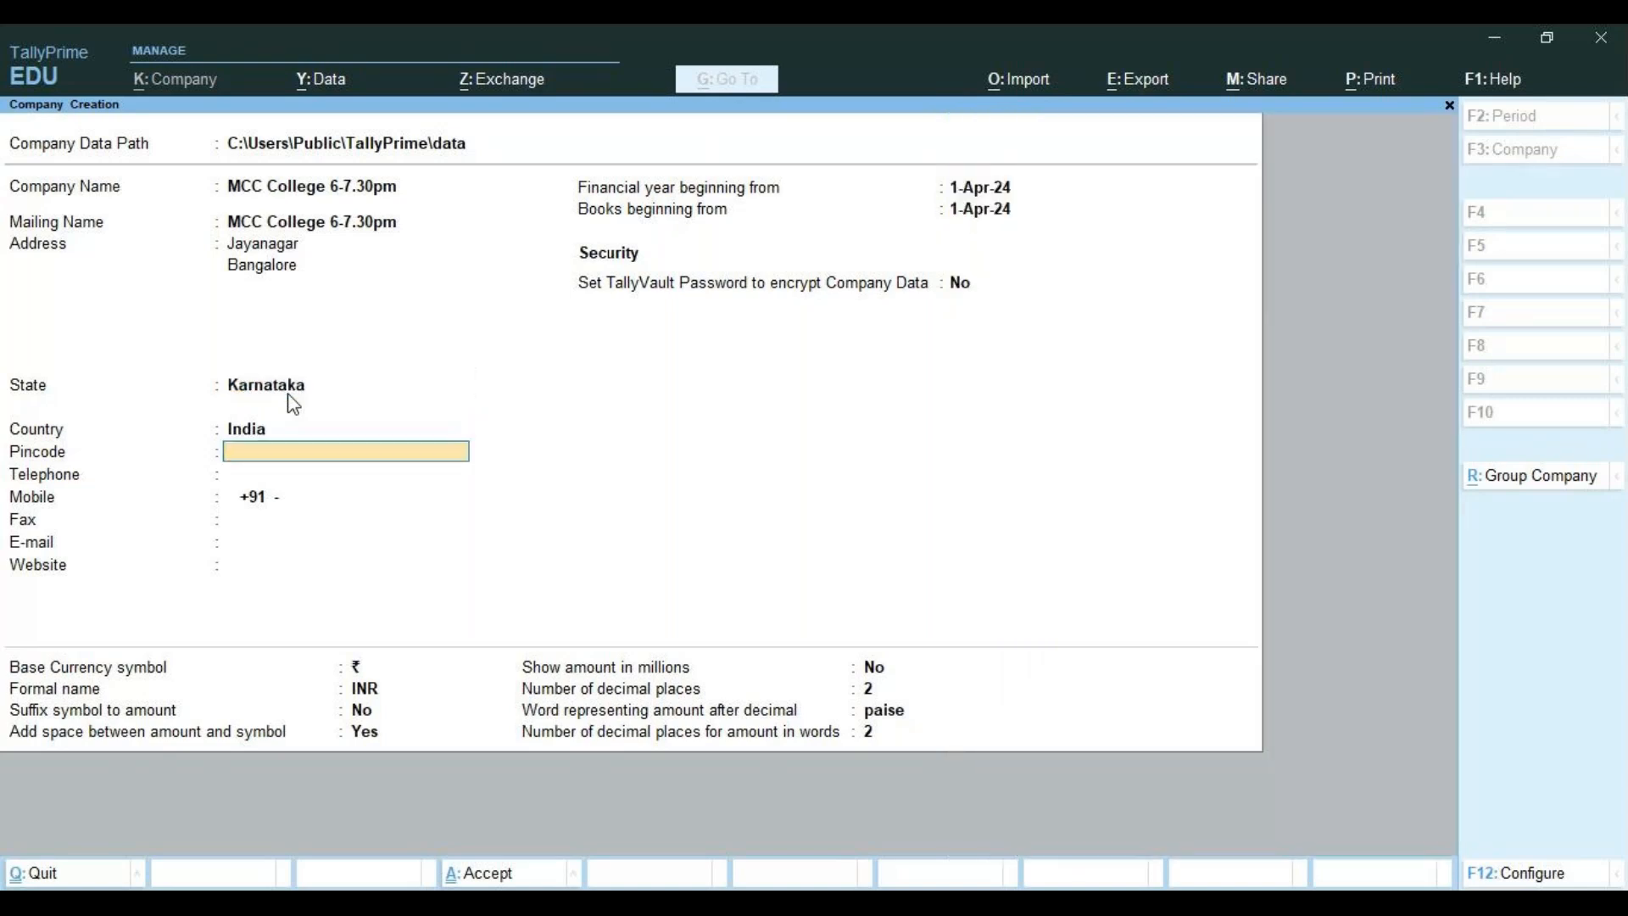
# Fill in the company's pincode, telephone, mobile, fax and e-mail, leaving Website blank
pyautogui.write('560075')
pyautogui.press('Return')
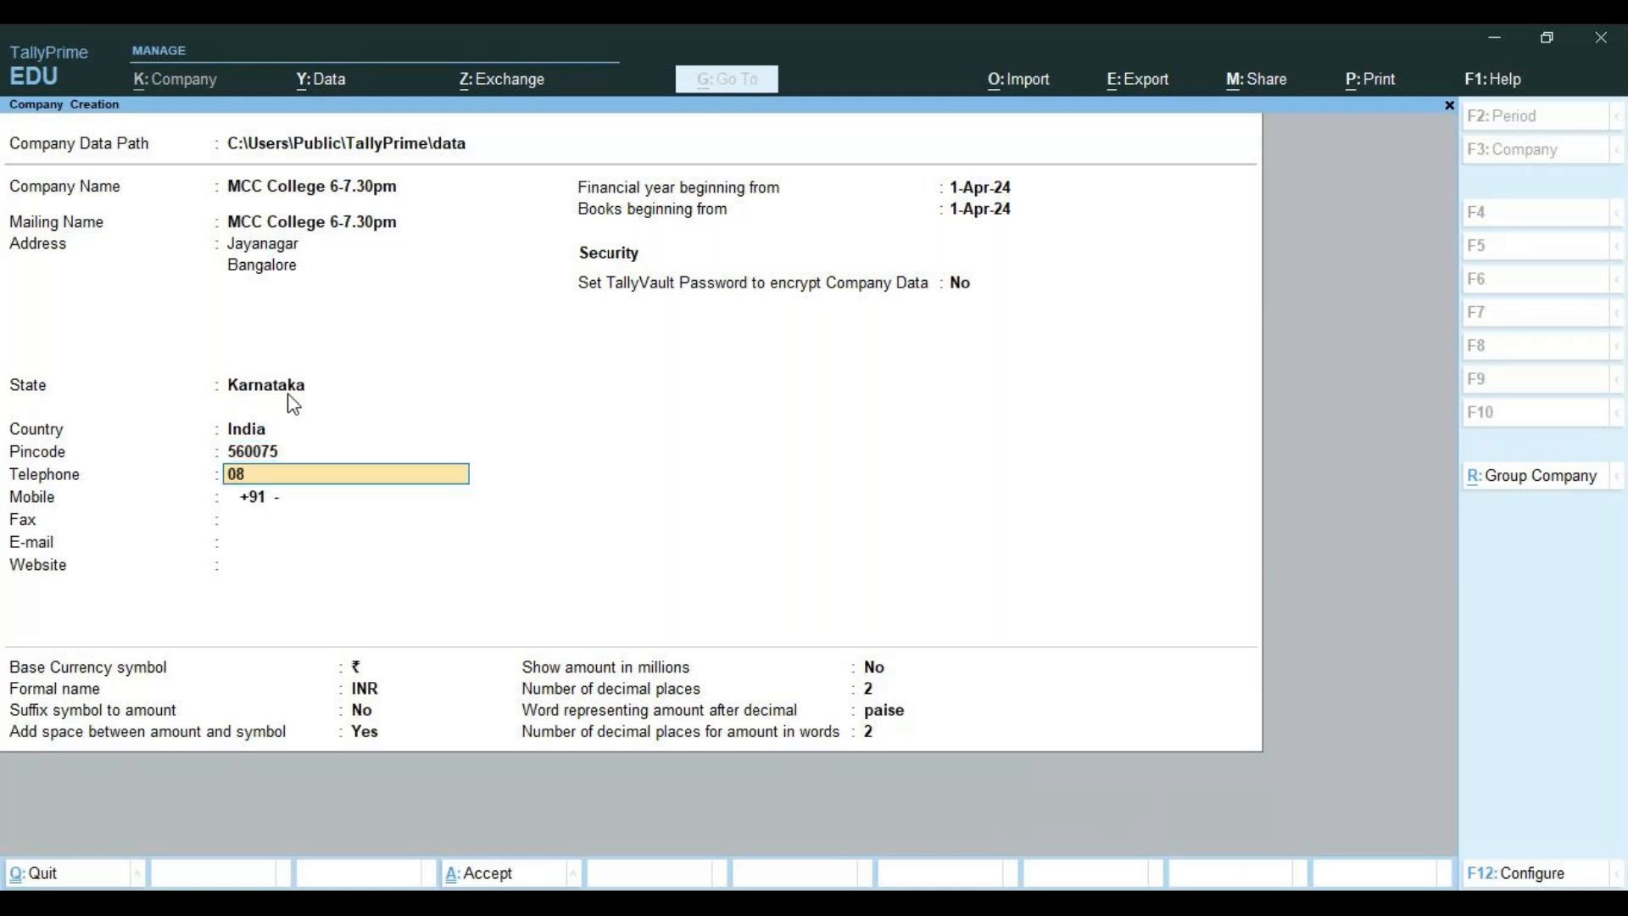
pyautogui.press('Return')
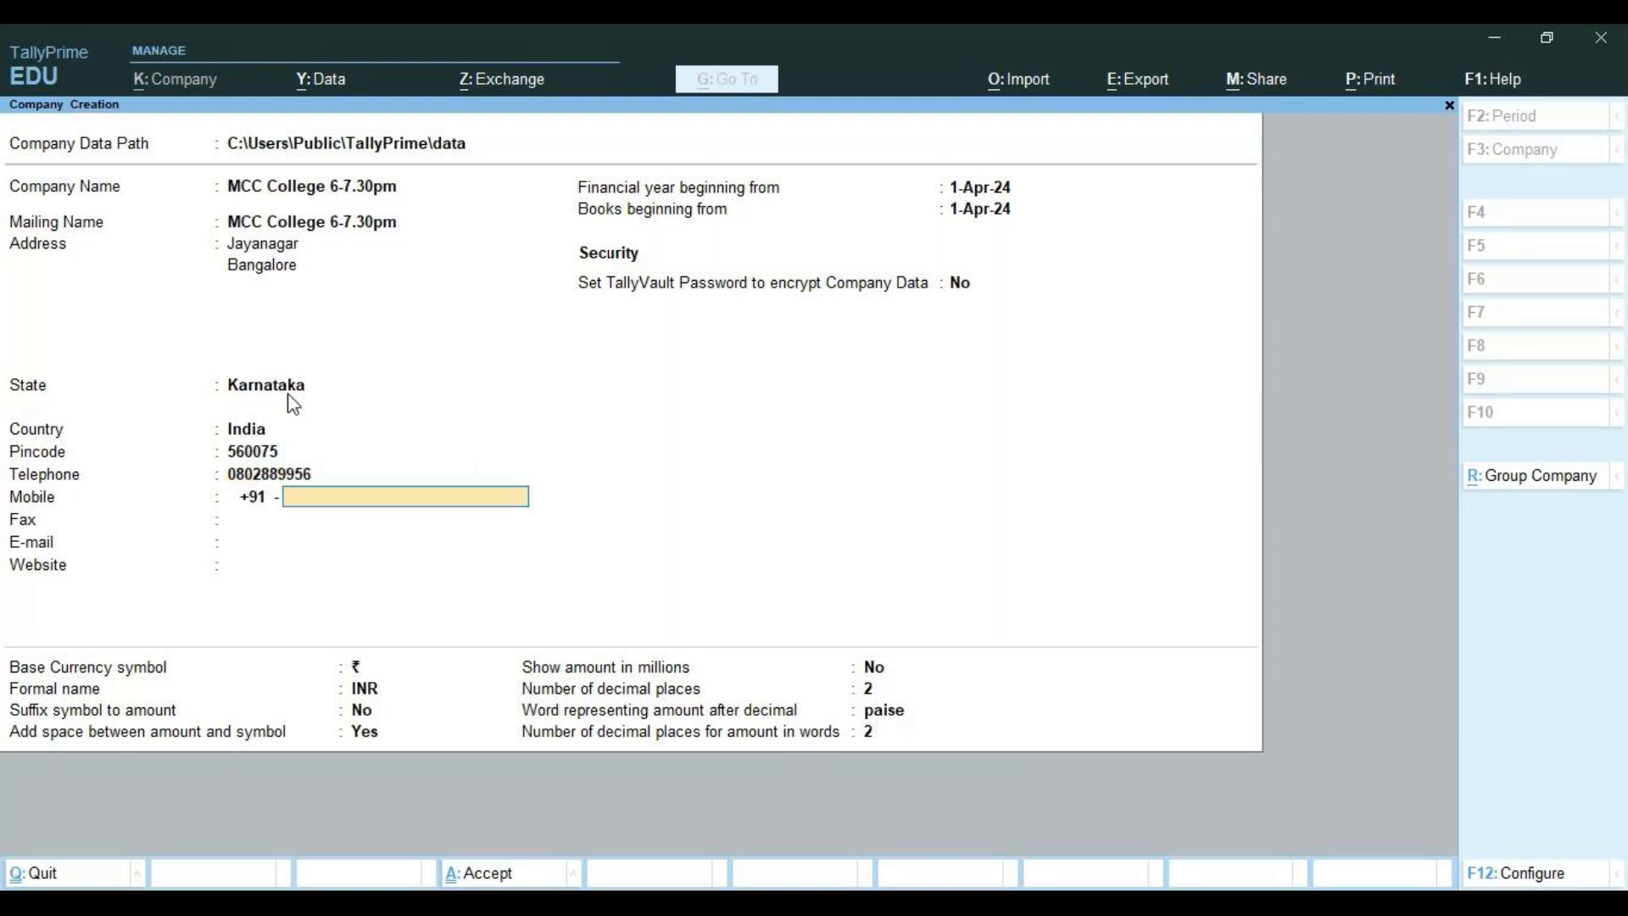
pyautogui.press('Return')
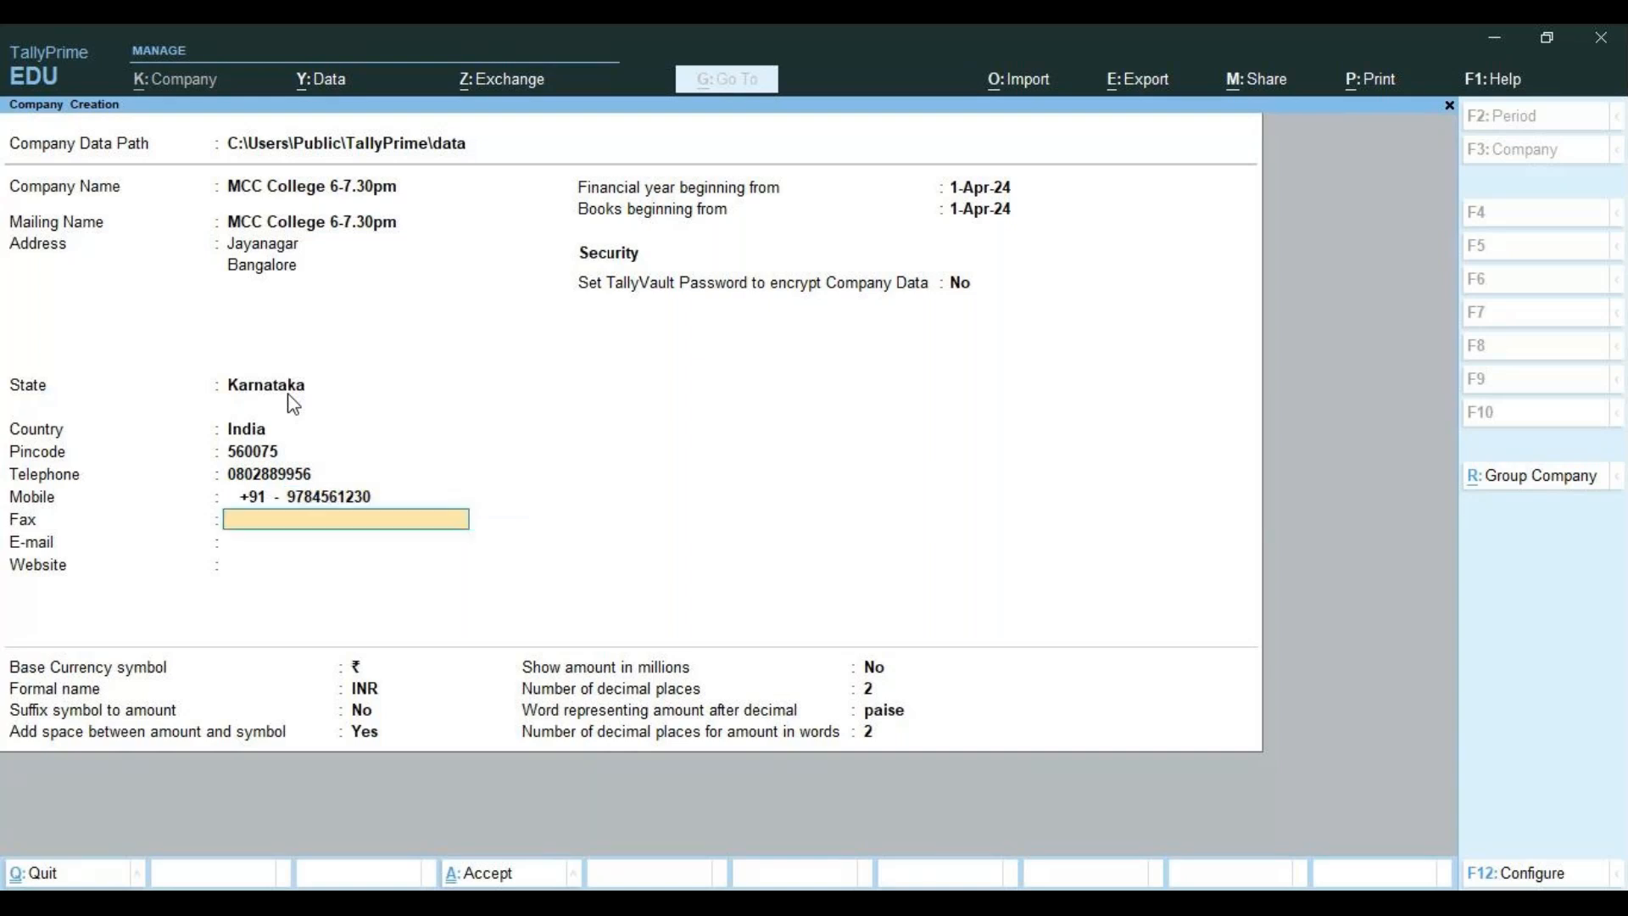
pyautogui.press('Return')
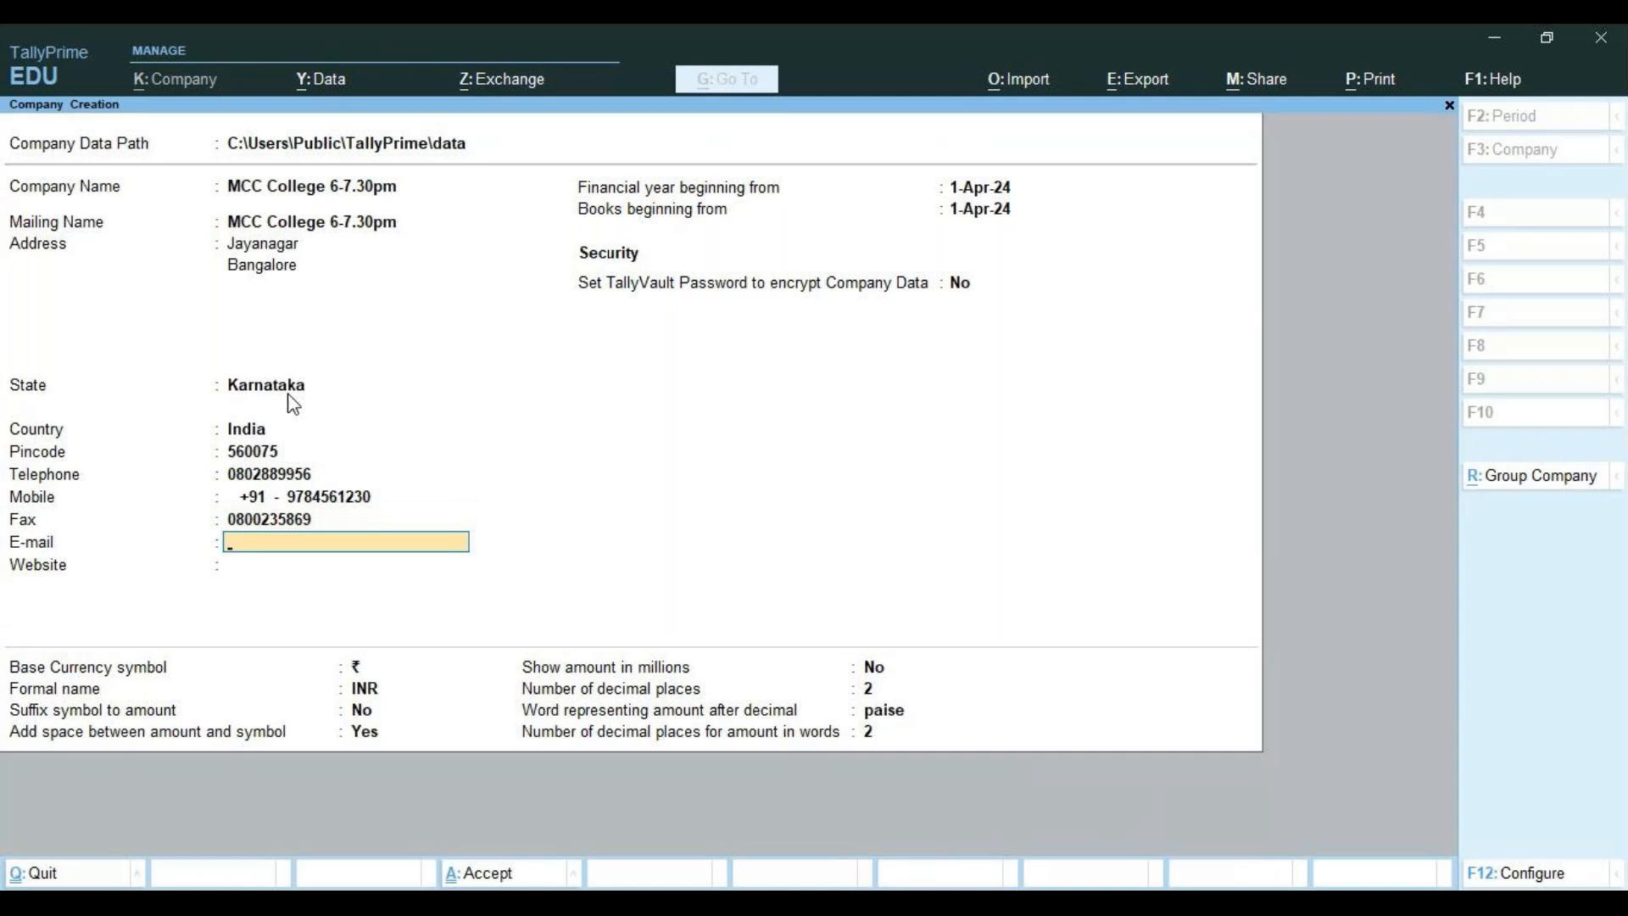
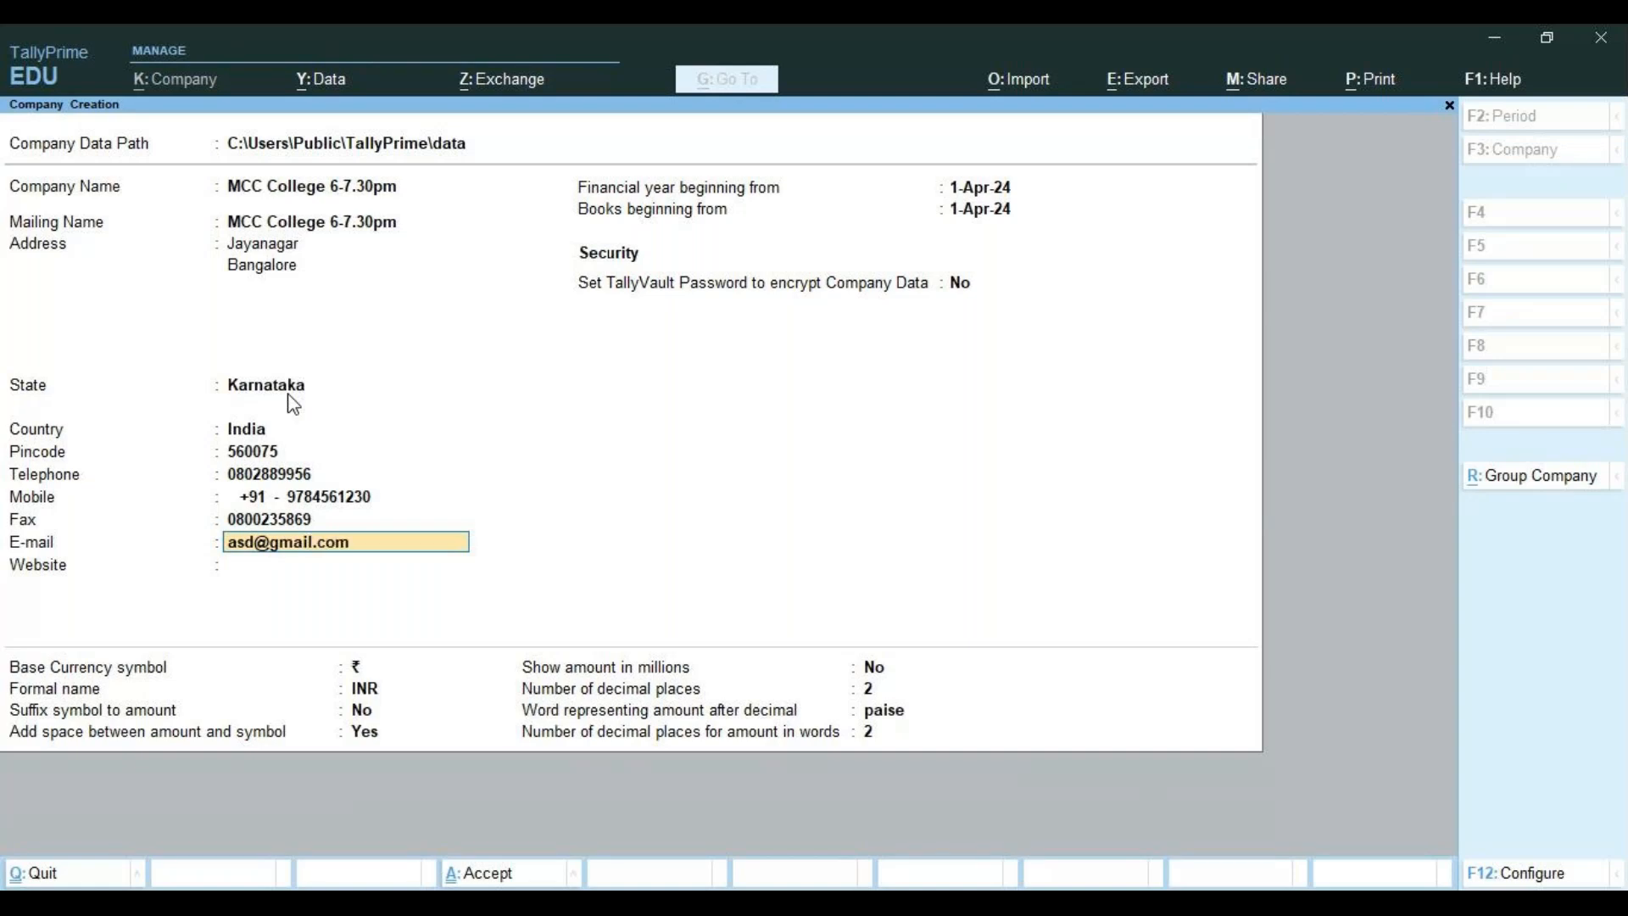
pyautogui.press('Return')
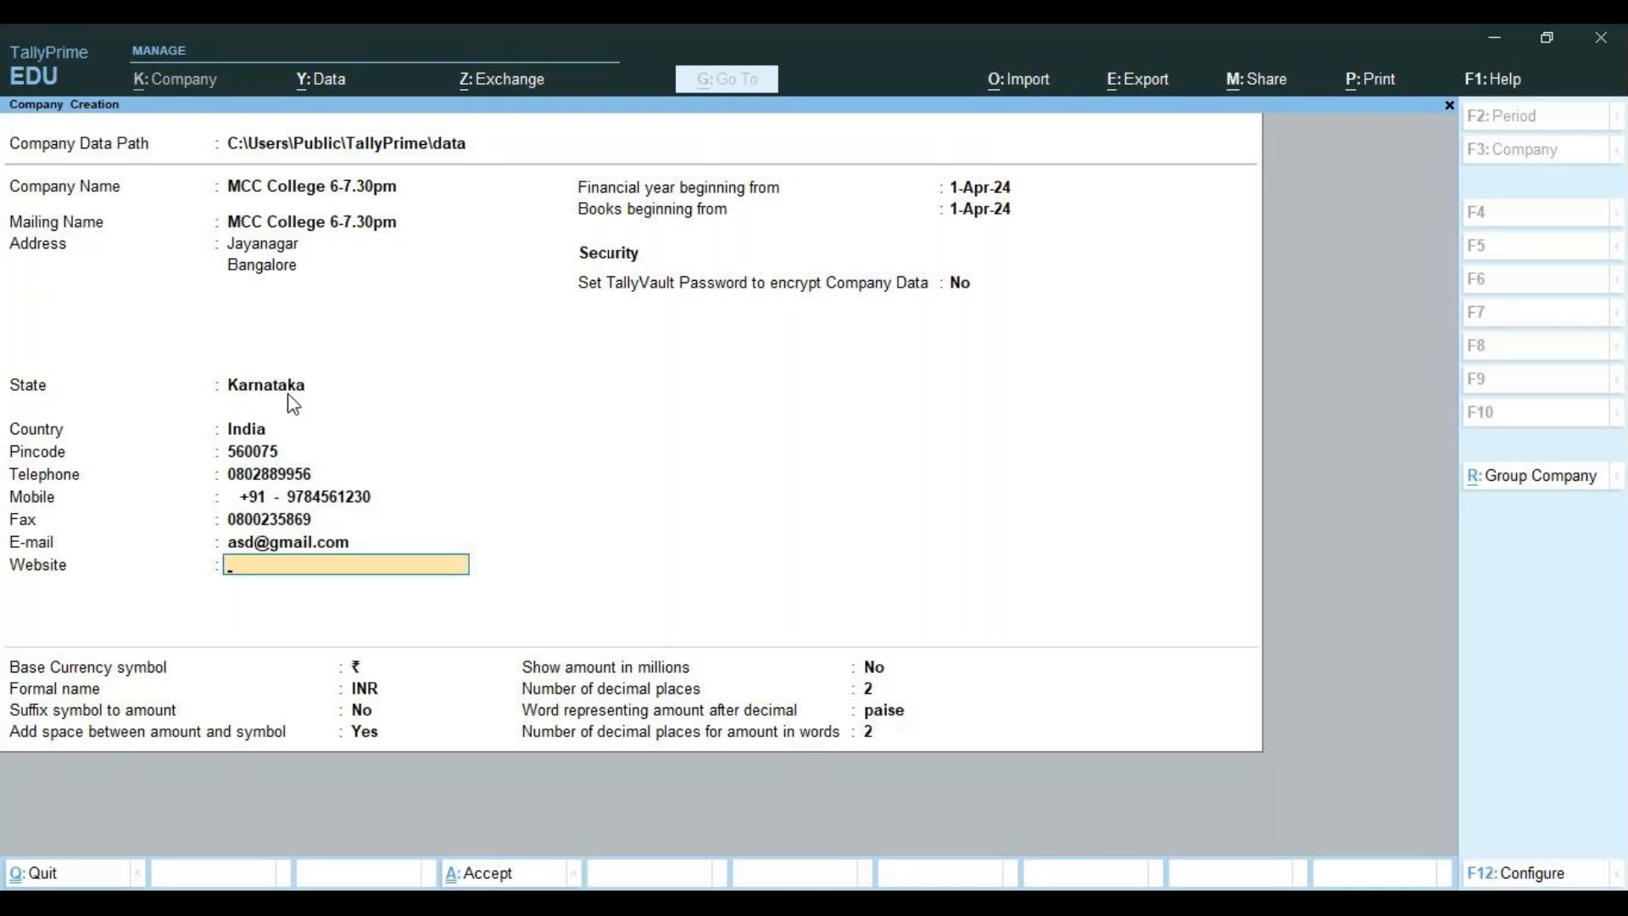
pyautogui.press('Return')
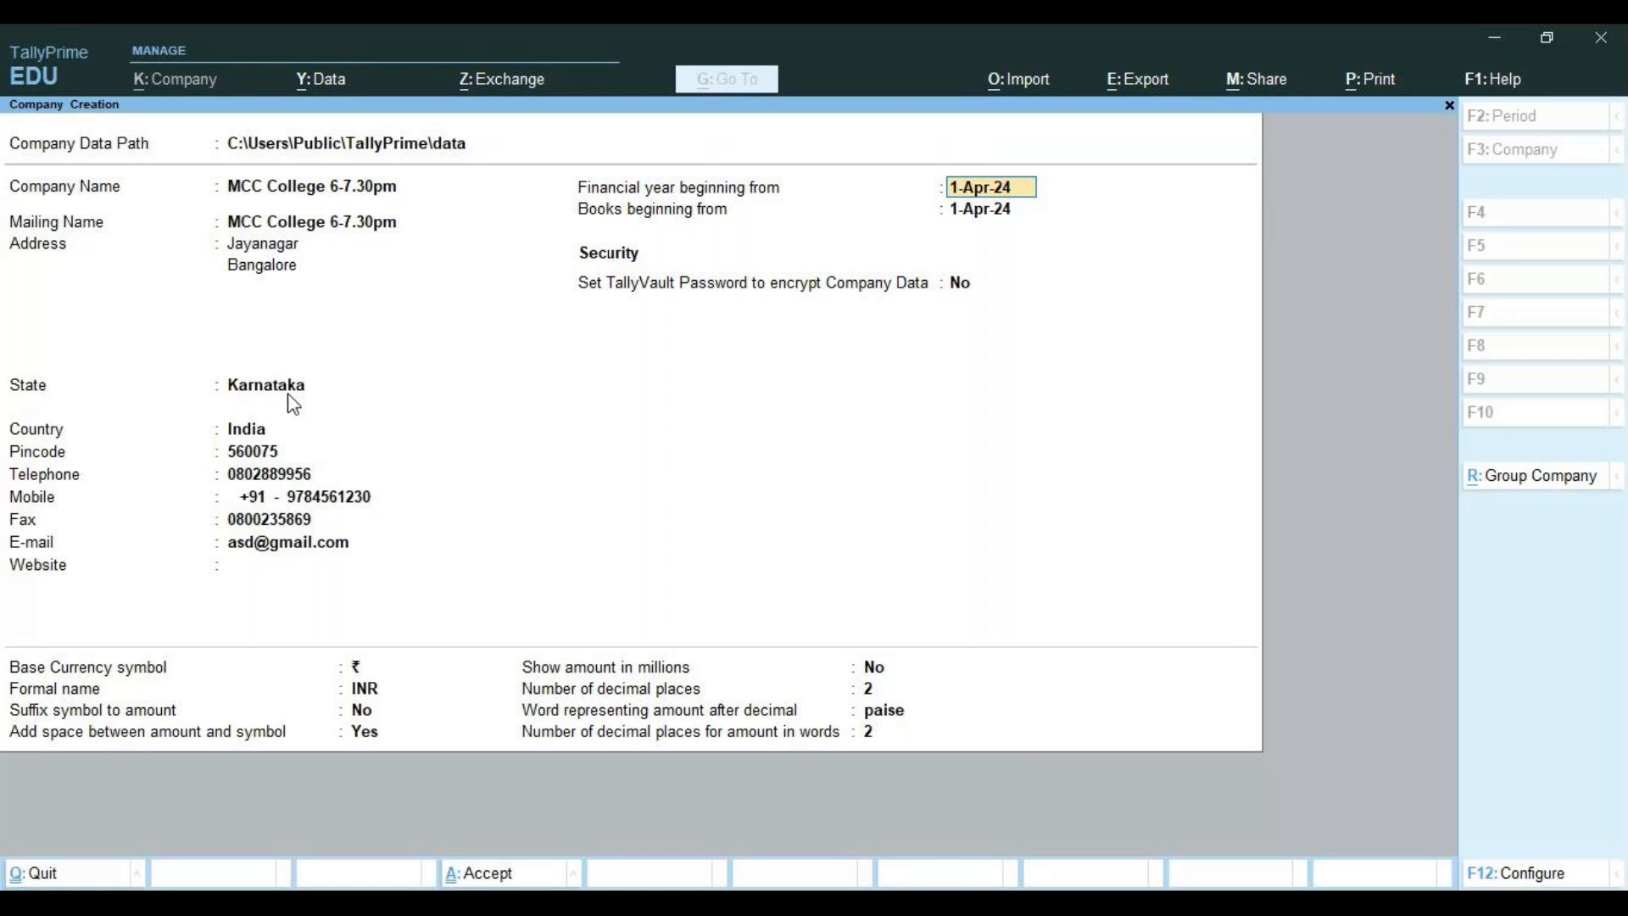
# Keep the 1-Apr-24 financial year, no TallyVault password and default INR currency settings
pyautogui.press('Return')
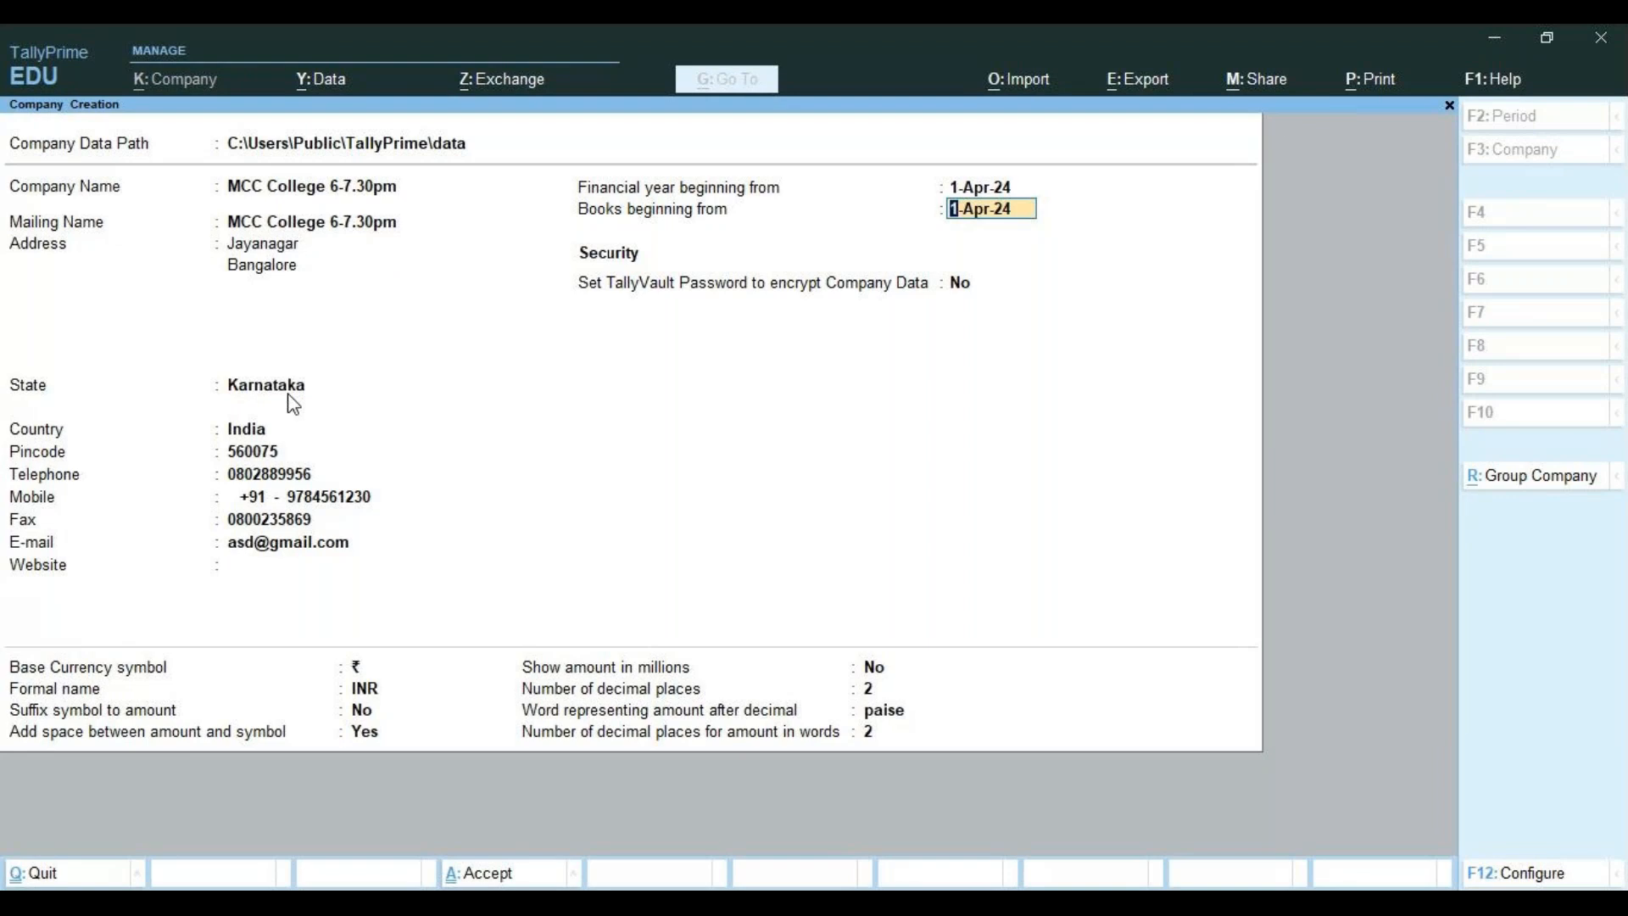
pyautogui.press('Return')
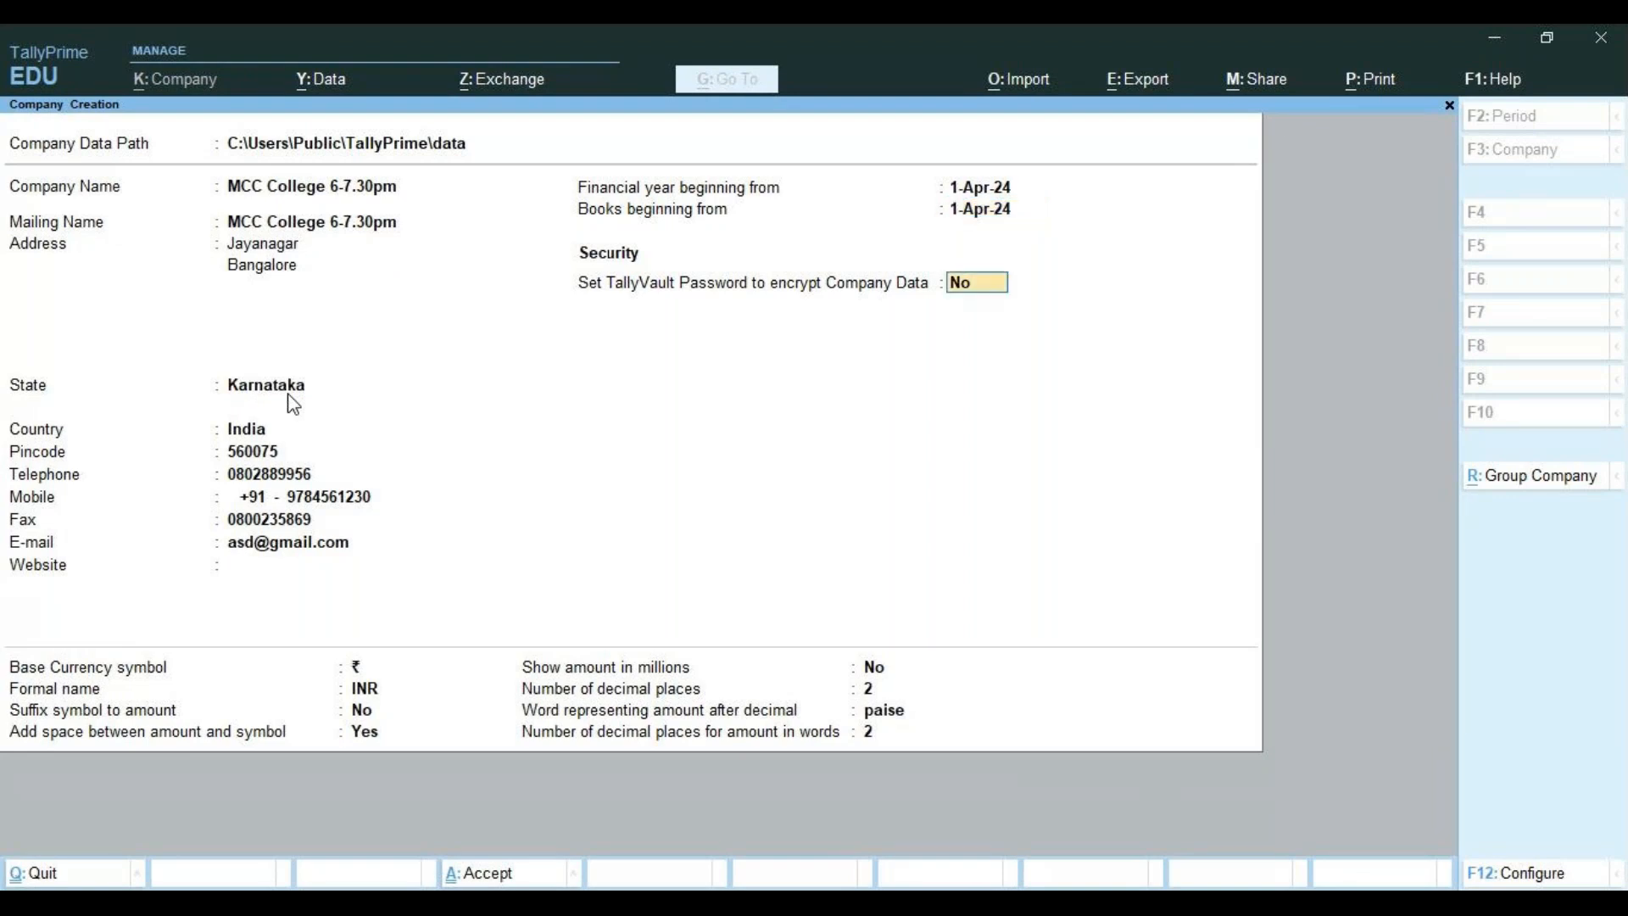
pyautogui.press('Return')
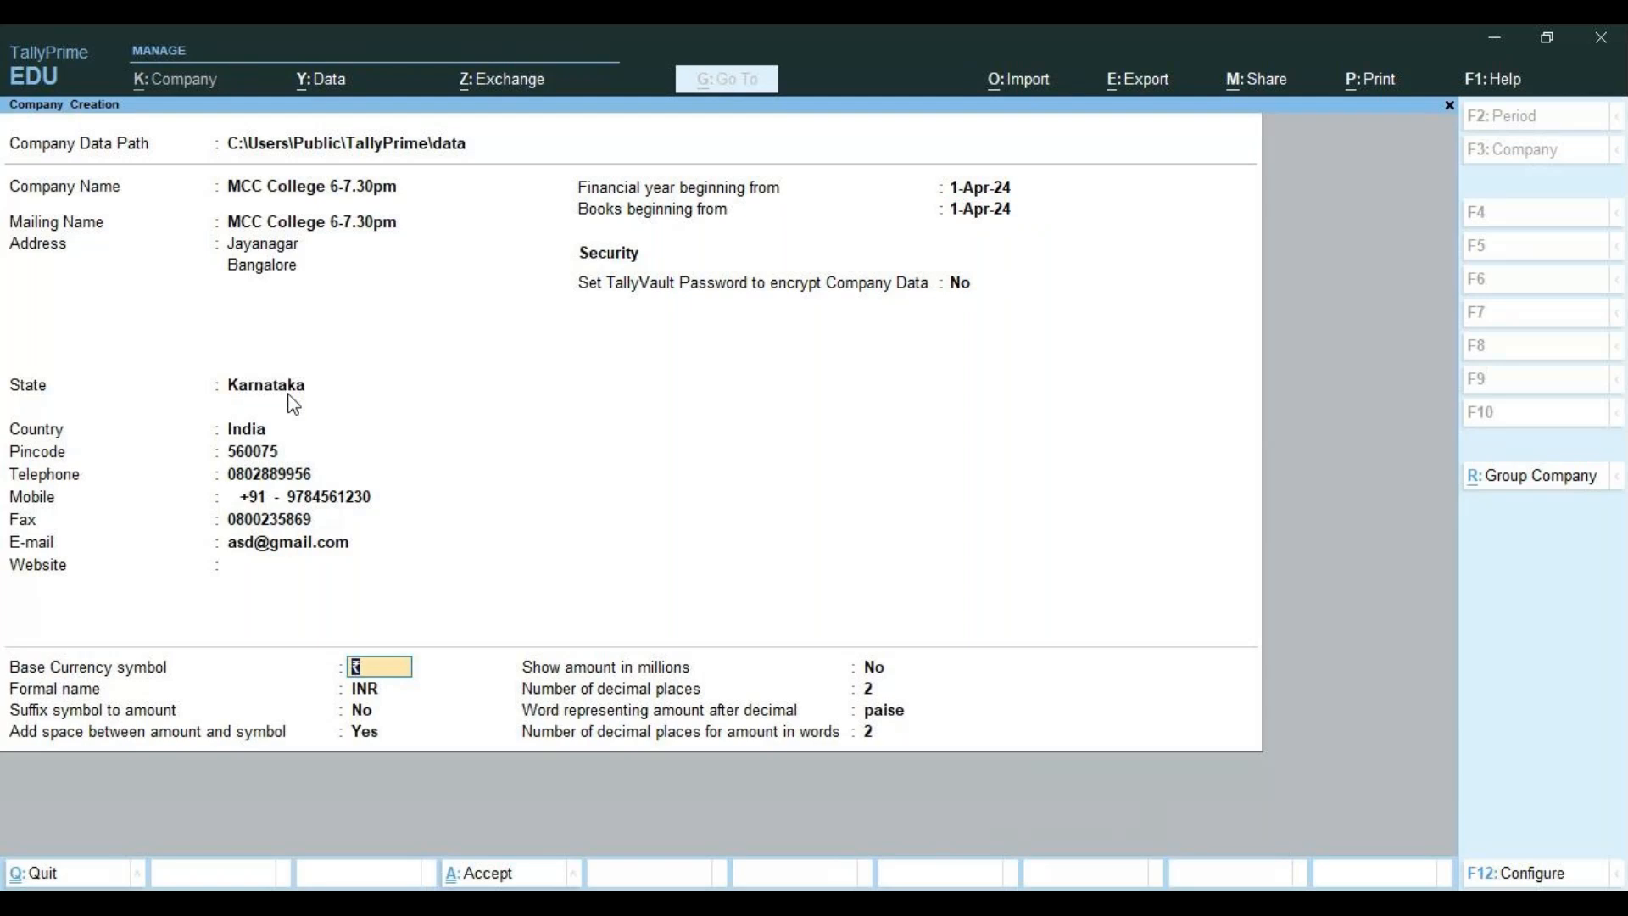
pyautogui.press('Return')
pyautogui.press('Return')
pyautogui.press('Return')
pyautogui.press('Return')
pyautogui.press('Return')
pyautogui.press('Return')
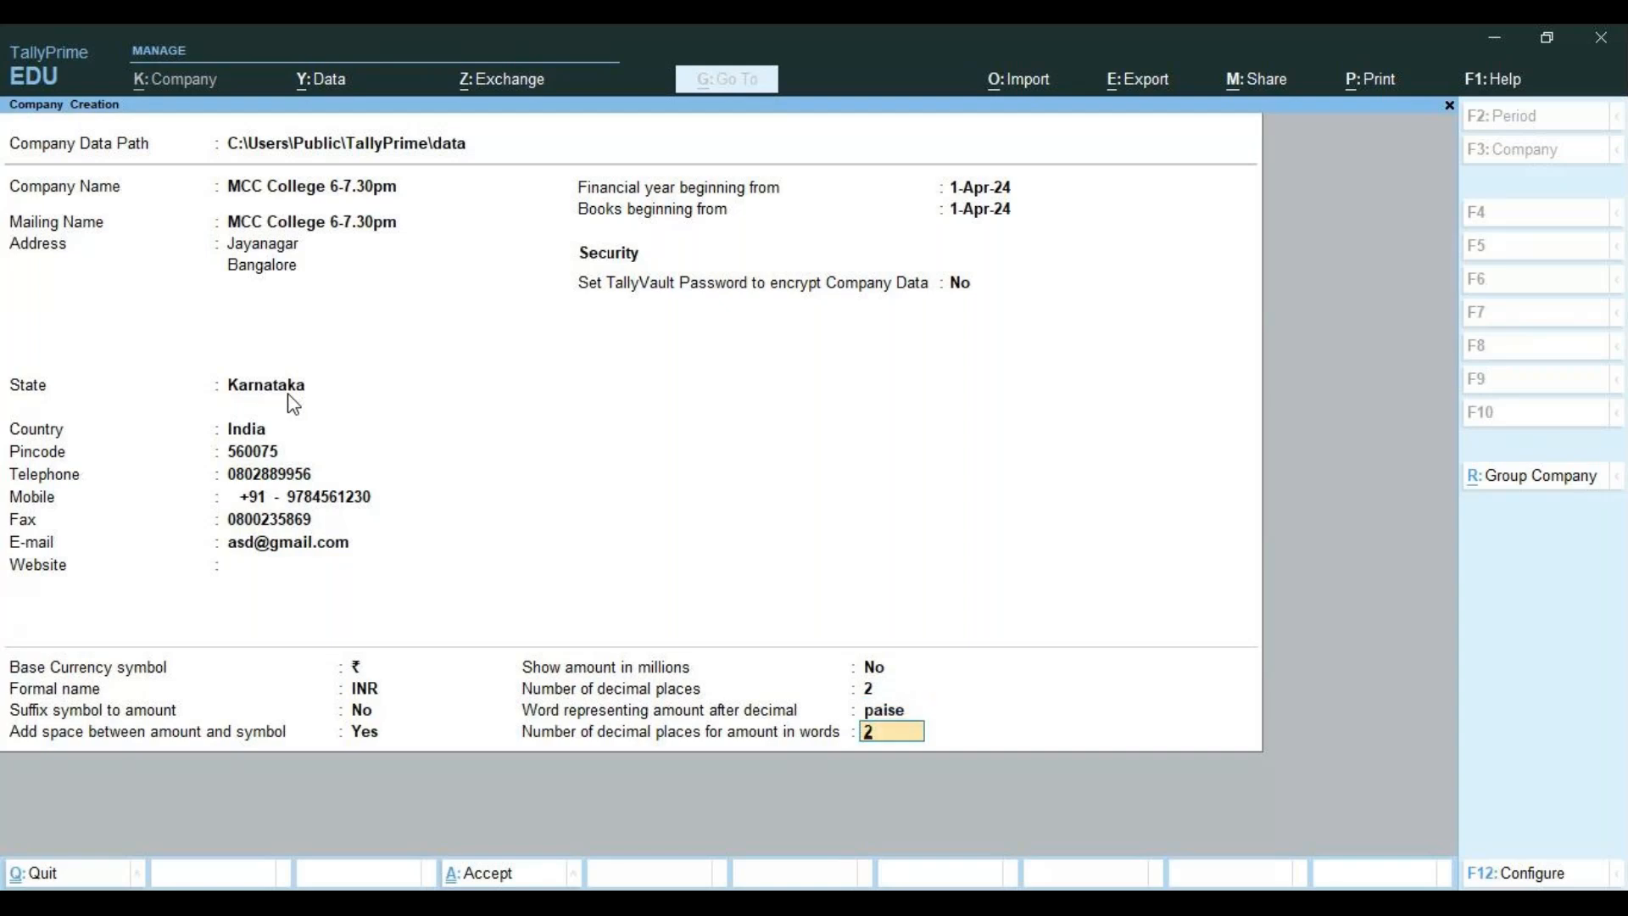
pyautogui.press('Return')
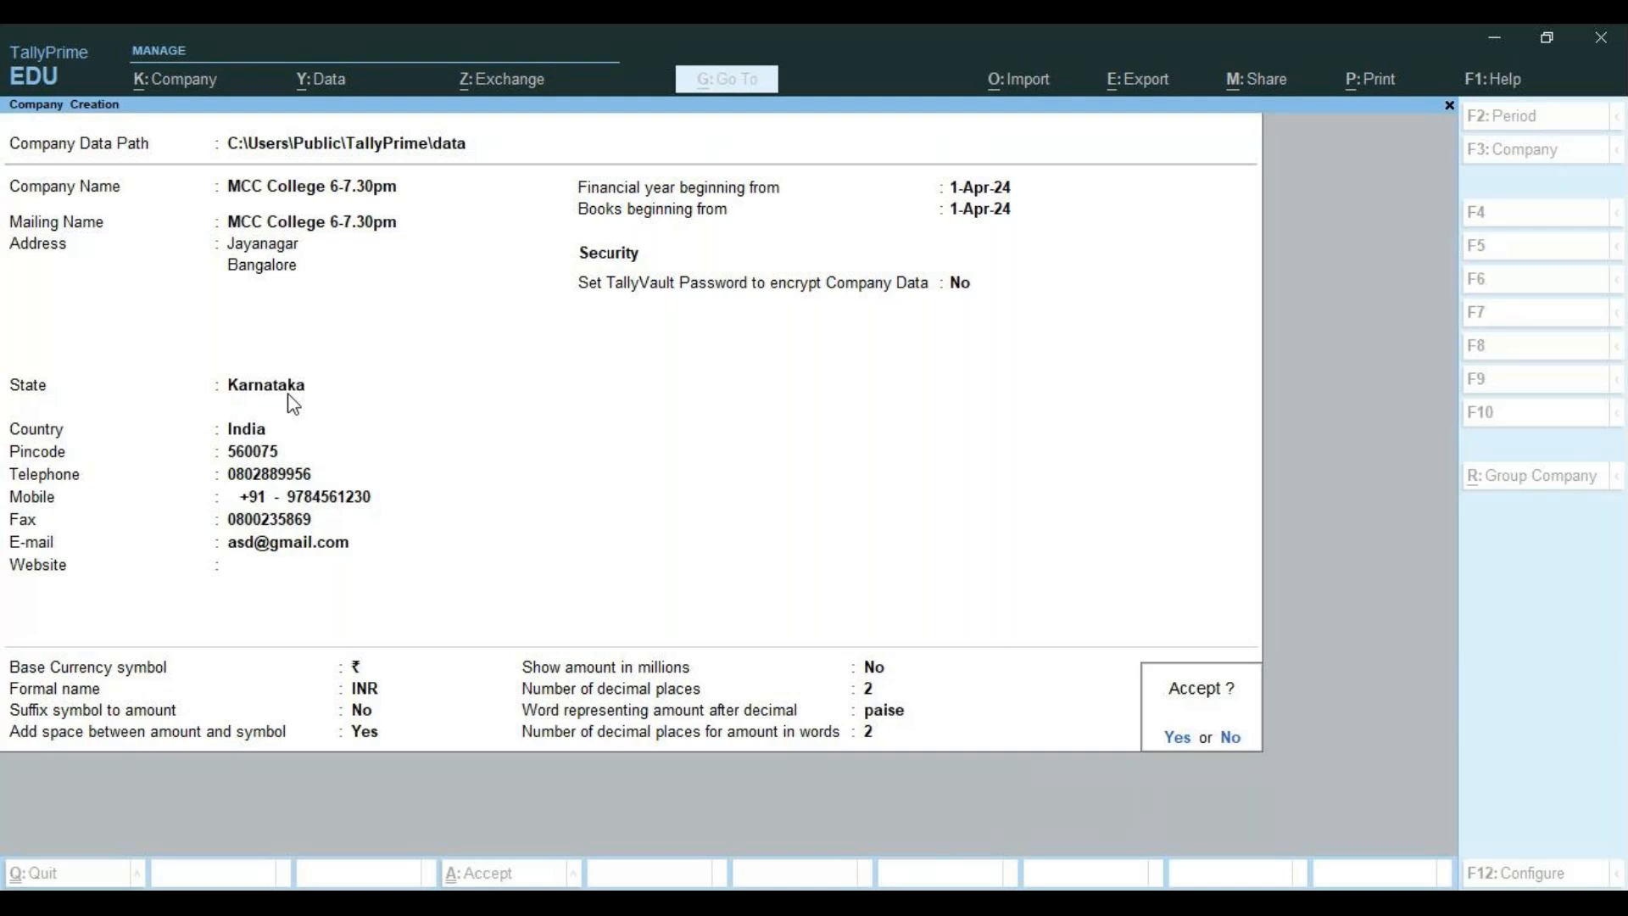
# Accept the MCC College company and quit Company Features without changes
pyautogui.press('Return')
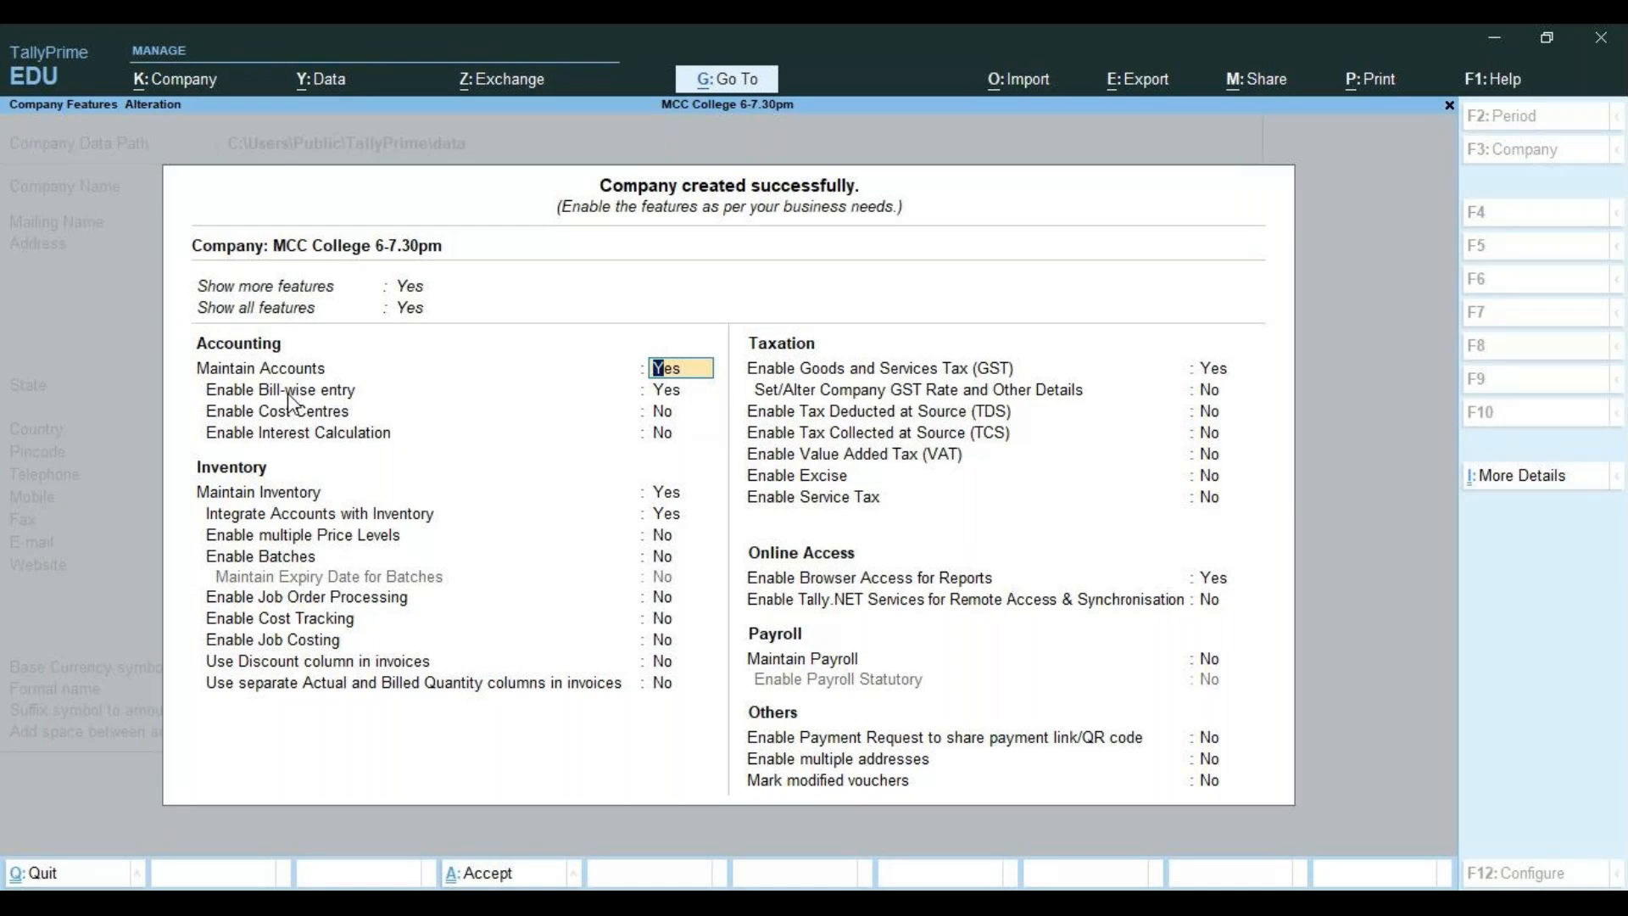
pyautogui.press('BackSpace')
pyautogui.press('Escape')
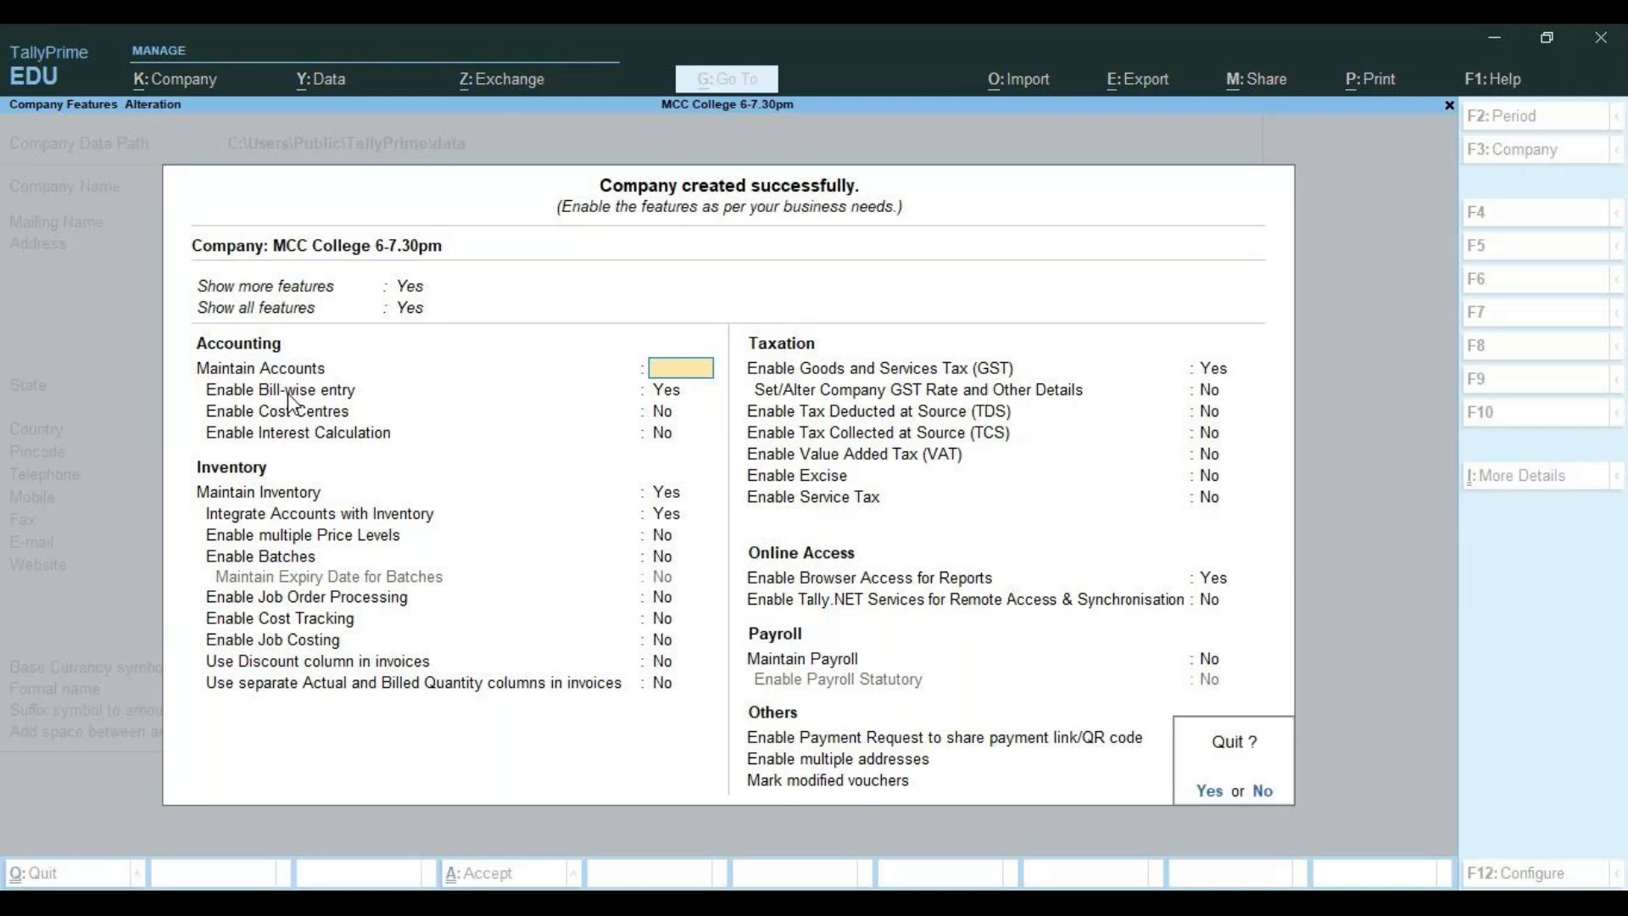
pyautogui.press('y')
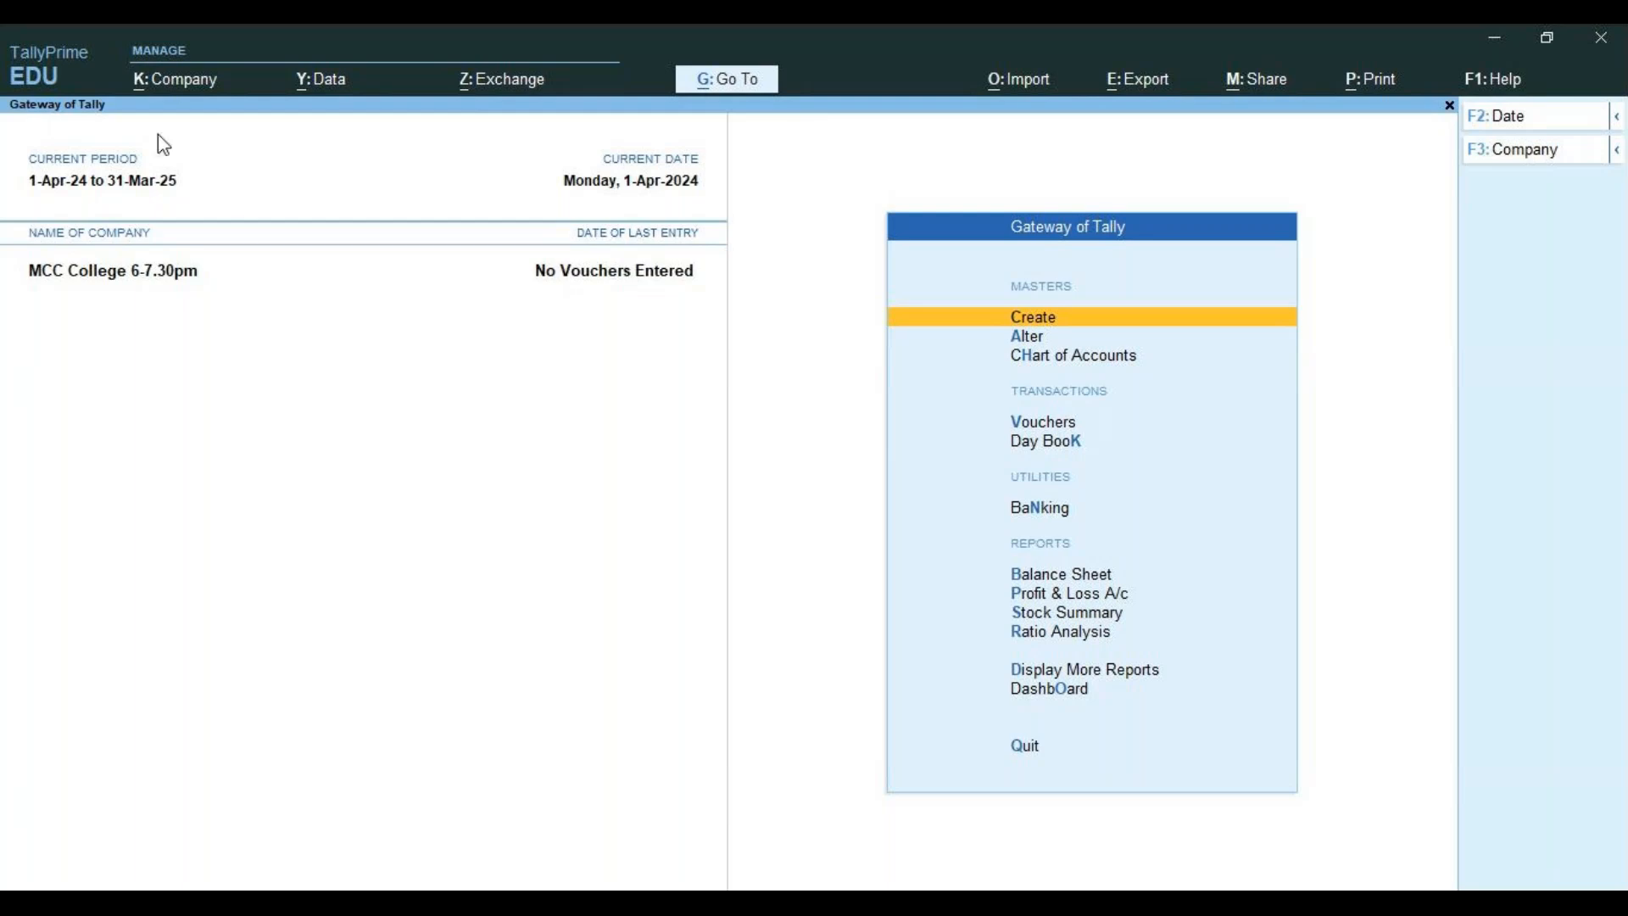
# Reopen a fresh Company Creation form via K: Company > Create
pyautogui.click(145, 85)
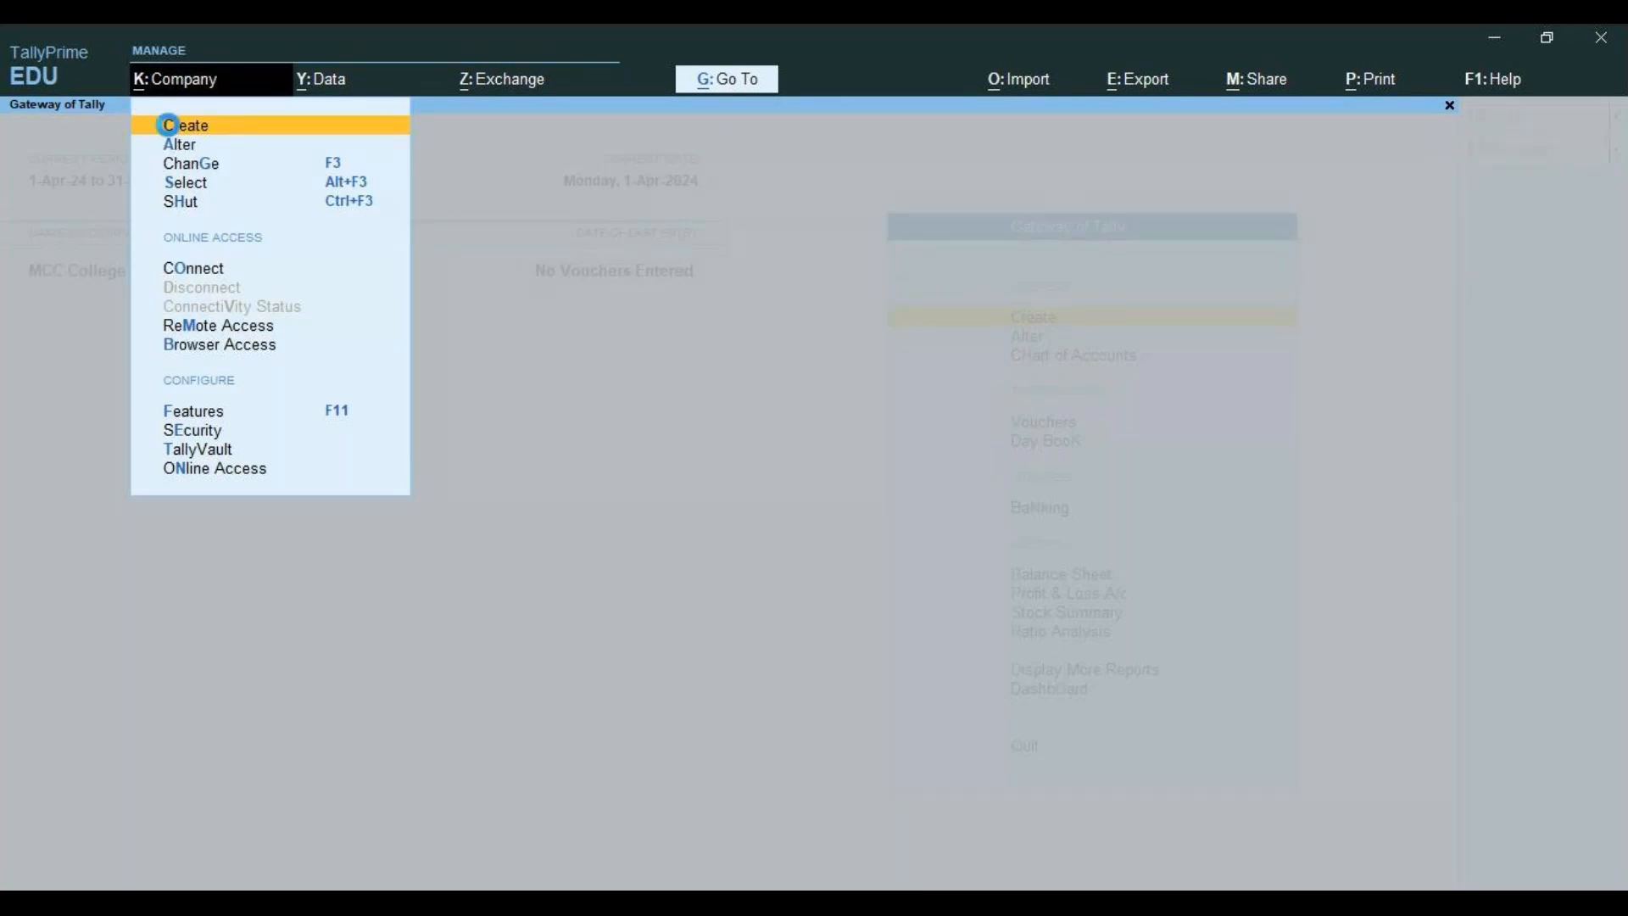
pyautogui.click(169, 125)
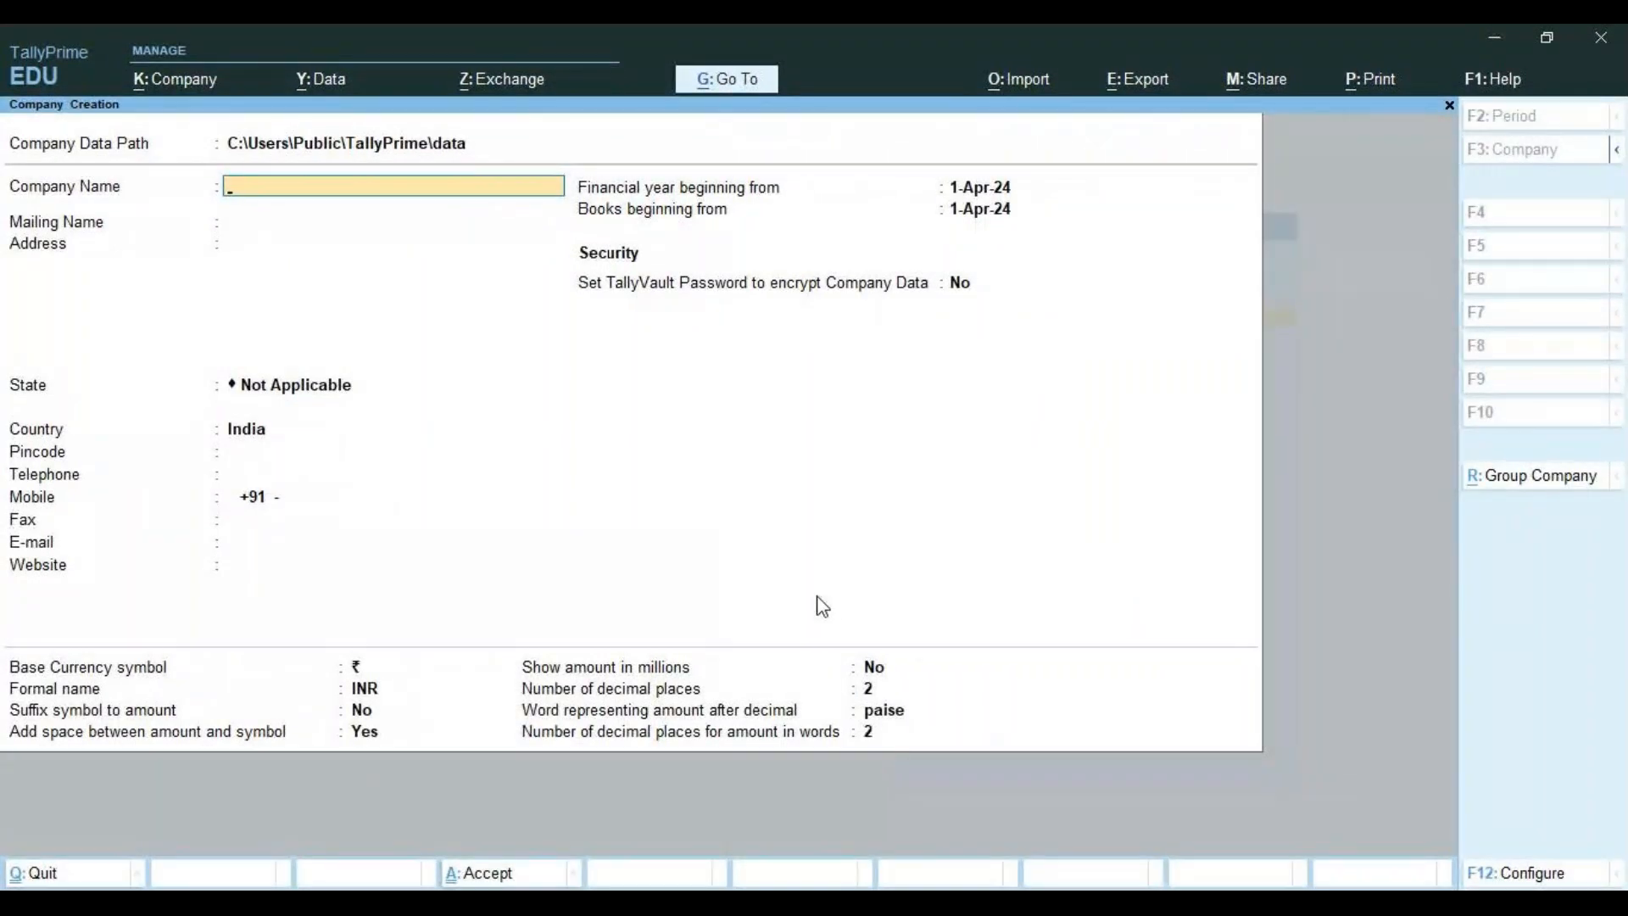
pyautogui.press('Escape')
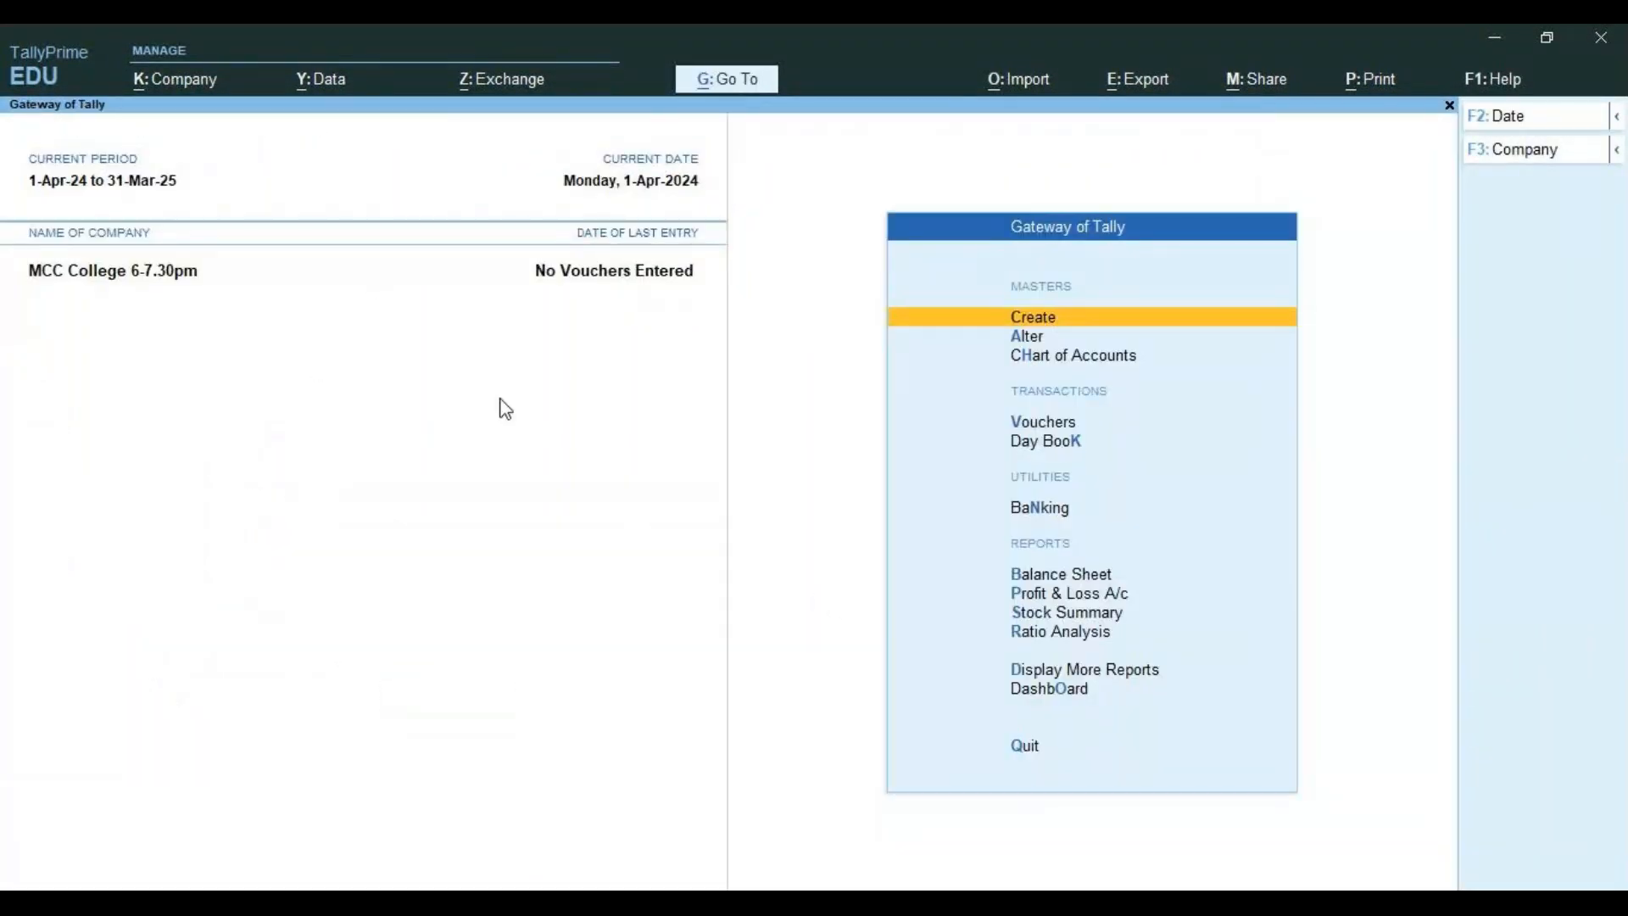
pyautogui.click(136, 82)
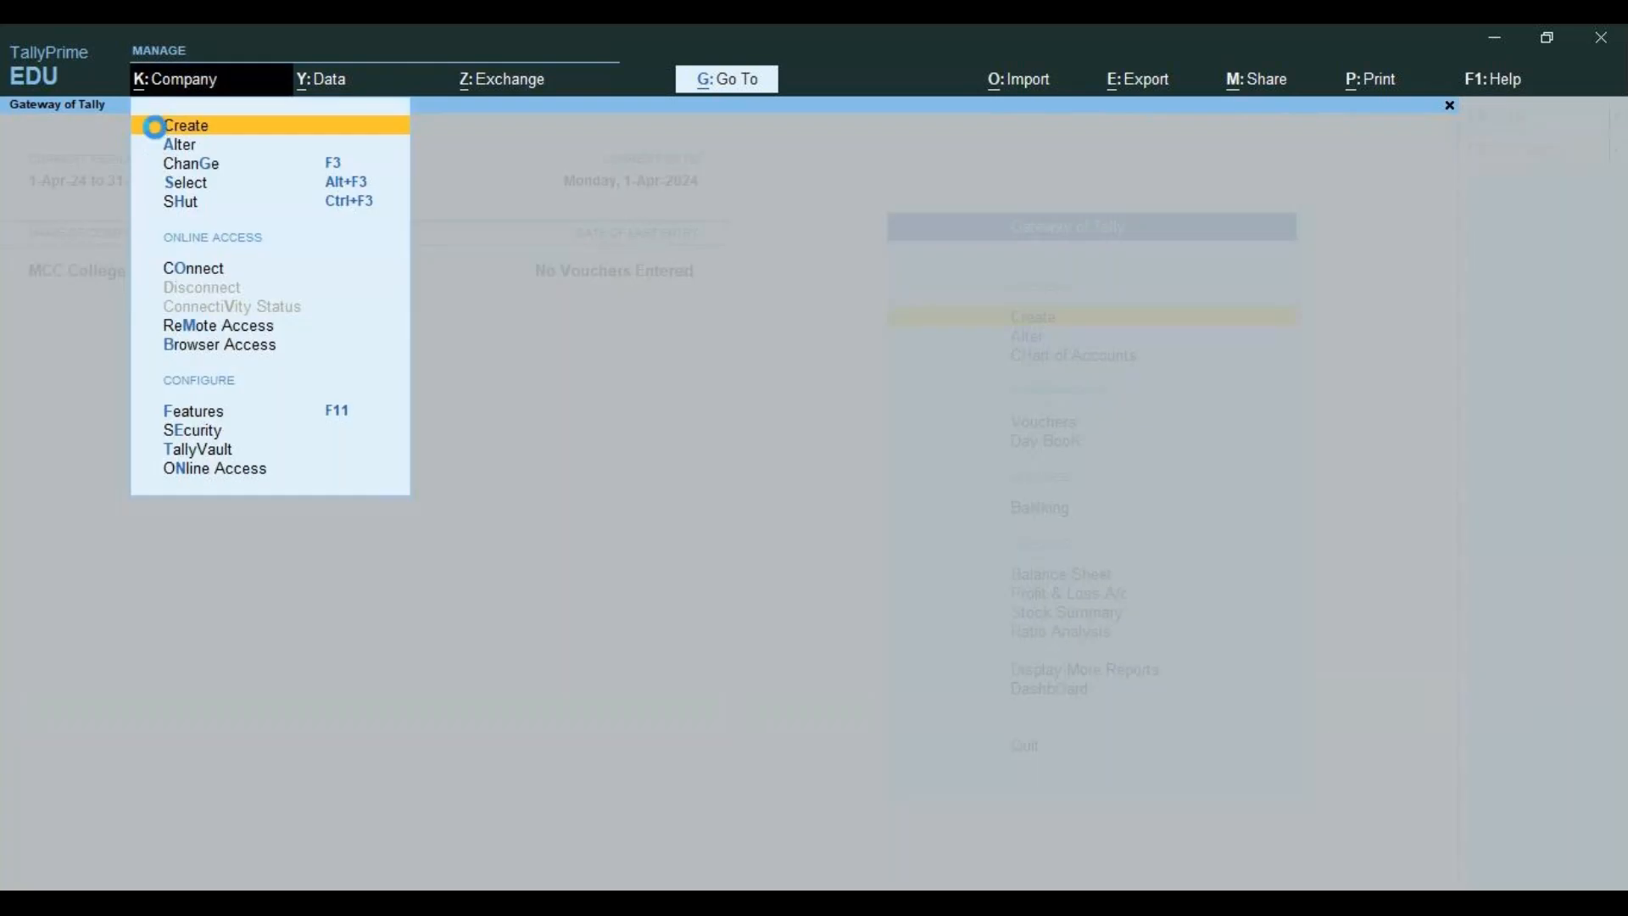
pyautogui.click(154, 127)
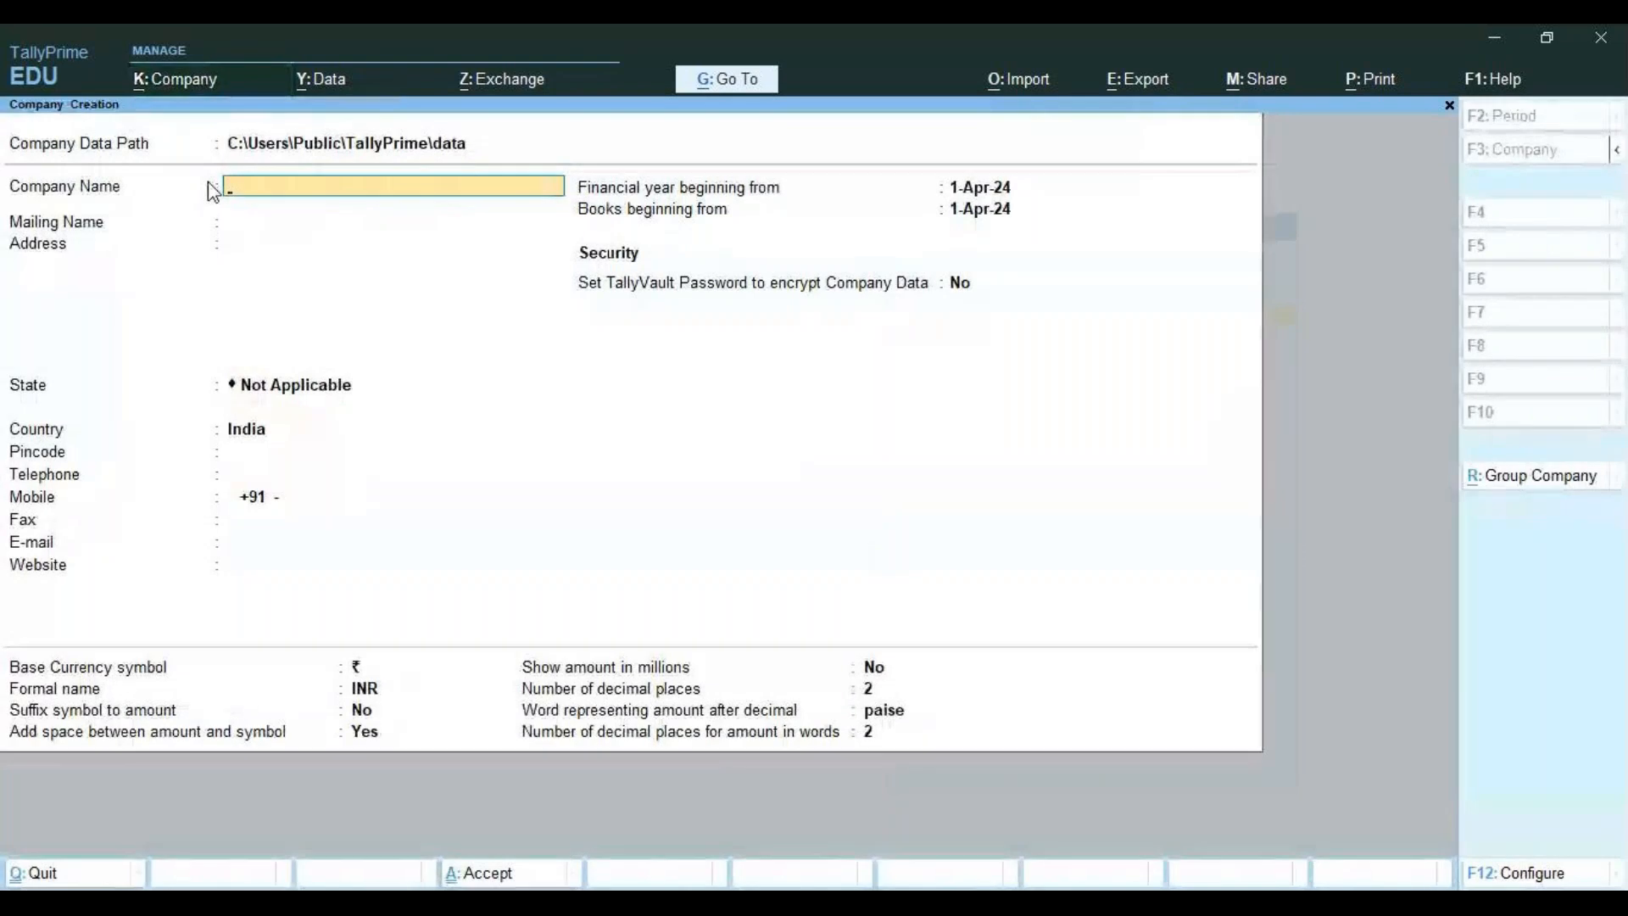
# Create company 'Xyz' with state Karnataka, skipping the Company Features screen
pyautogui.write('Xyz')
pyautogui.press('Return')
pyautogui.press('Return')
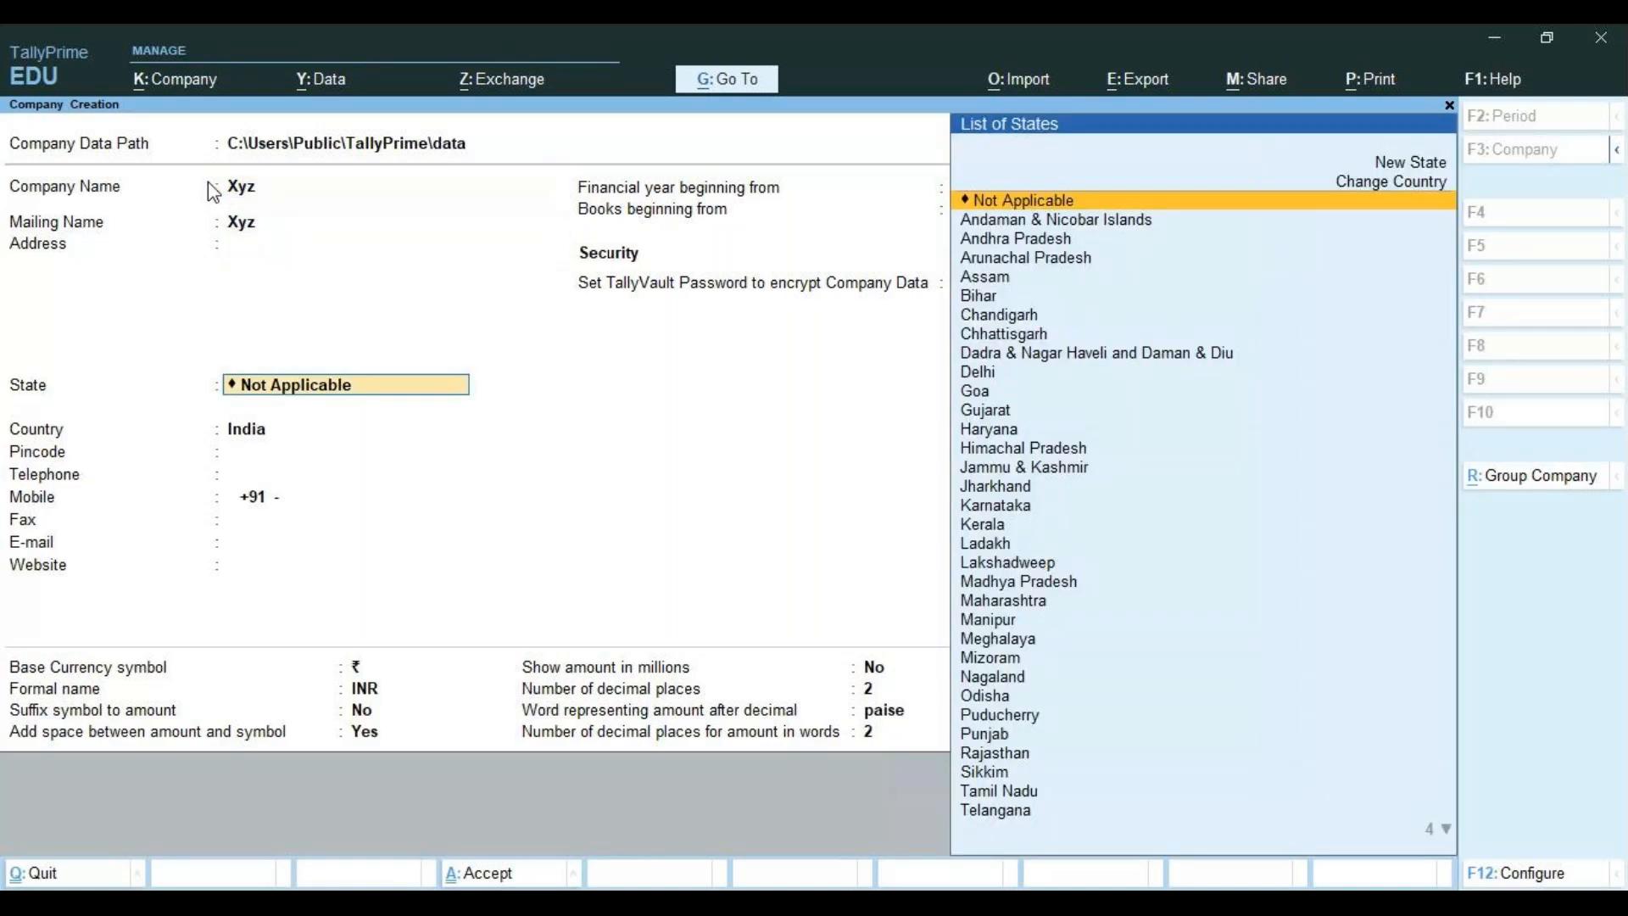
pyautogui.write('ka')
pyautogui.press('Return')
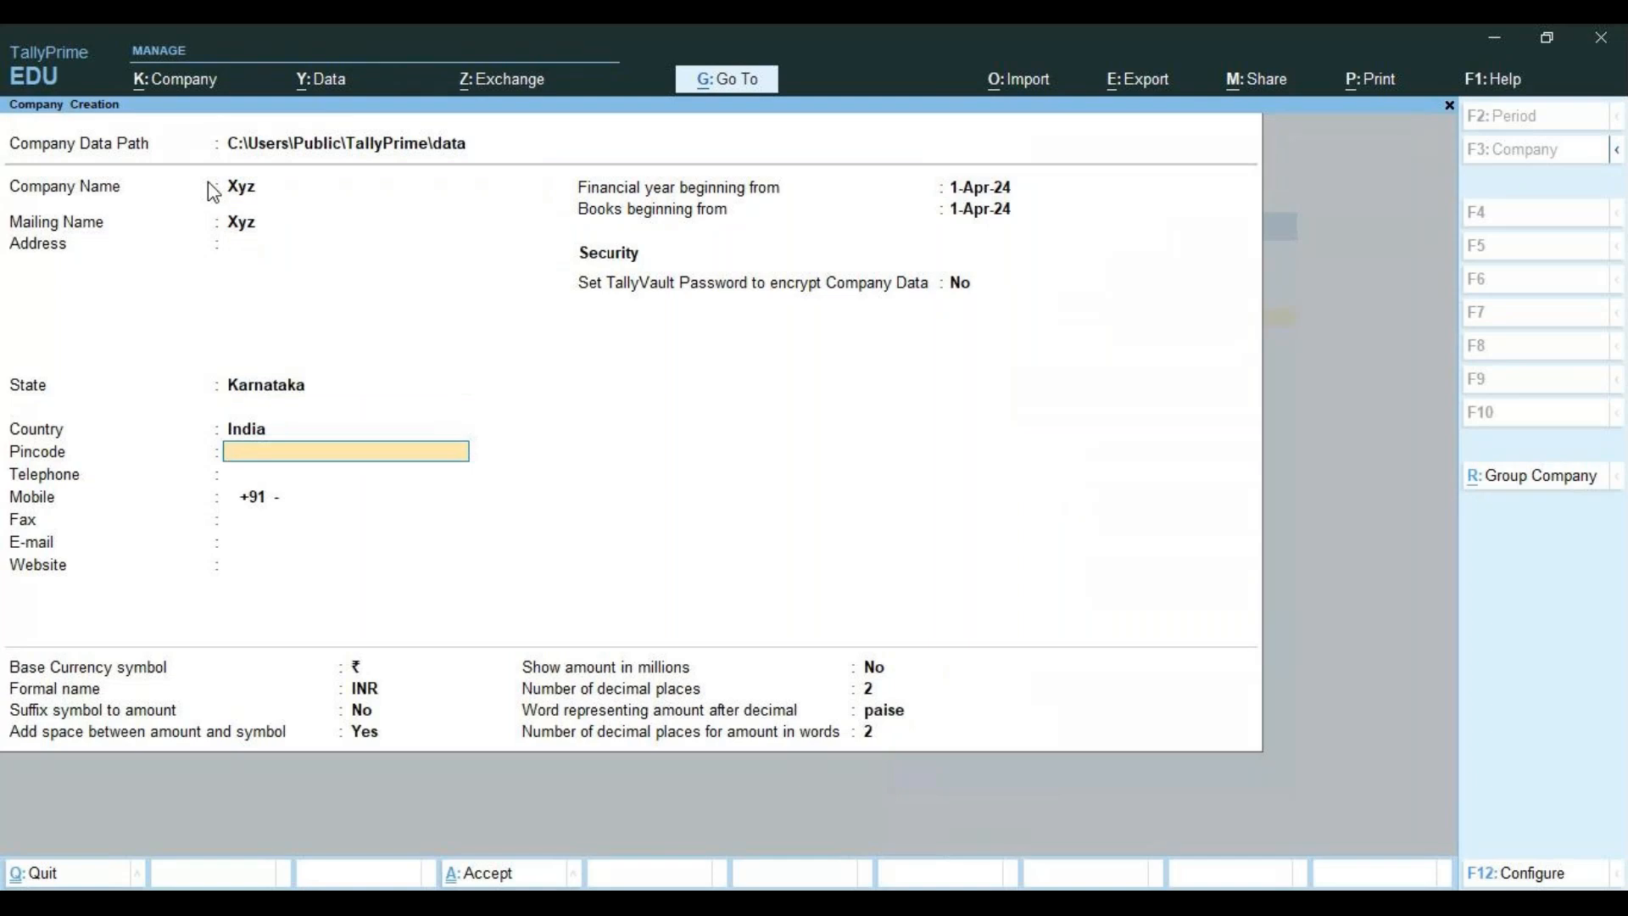
pyautogui.press('Return')
pyautogui.press('Return')
pyautogui.press('Return')
pyautogui.press('Return')
pyautogui.press('Return')
pyautogui.press('Return')
pyautogui.press('Return')
pyautogui.press('Return')
pyautogui.press('Return')
pyautogui.press('Return')
pyautogui.press('Return')
pyautogui.press('Return')
pyautogui.press('Return')
pyautogui.press('Return')
pyautogui.press('Return')
pyautogui.press('Return')
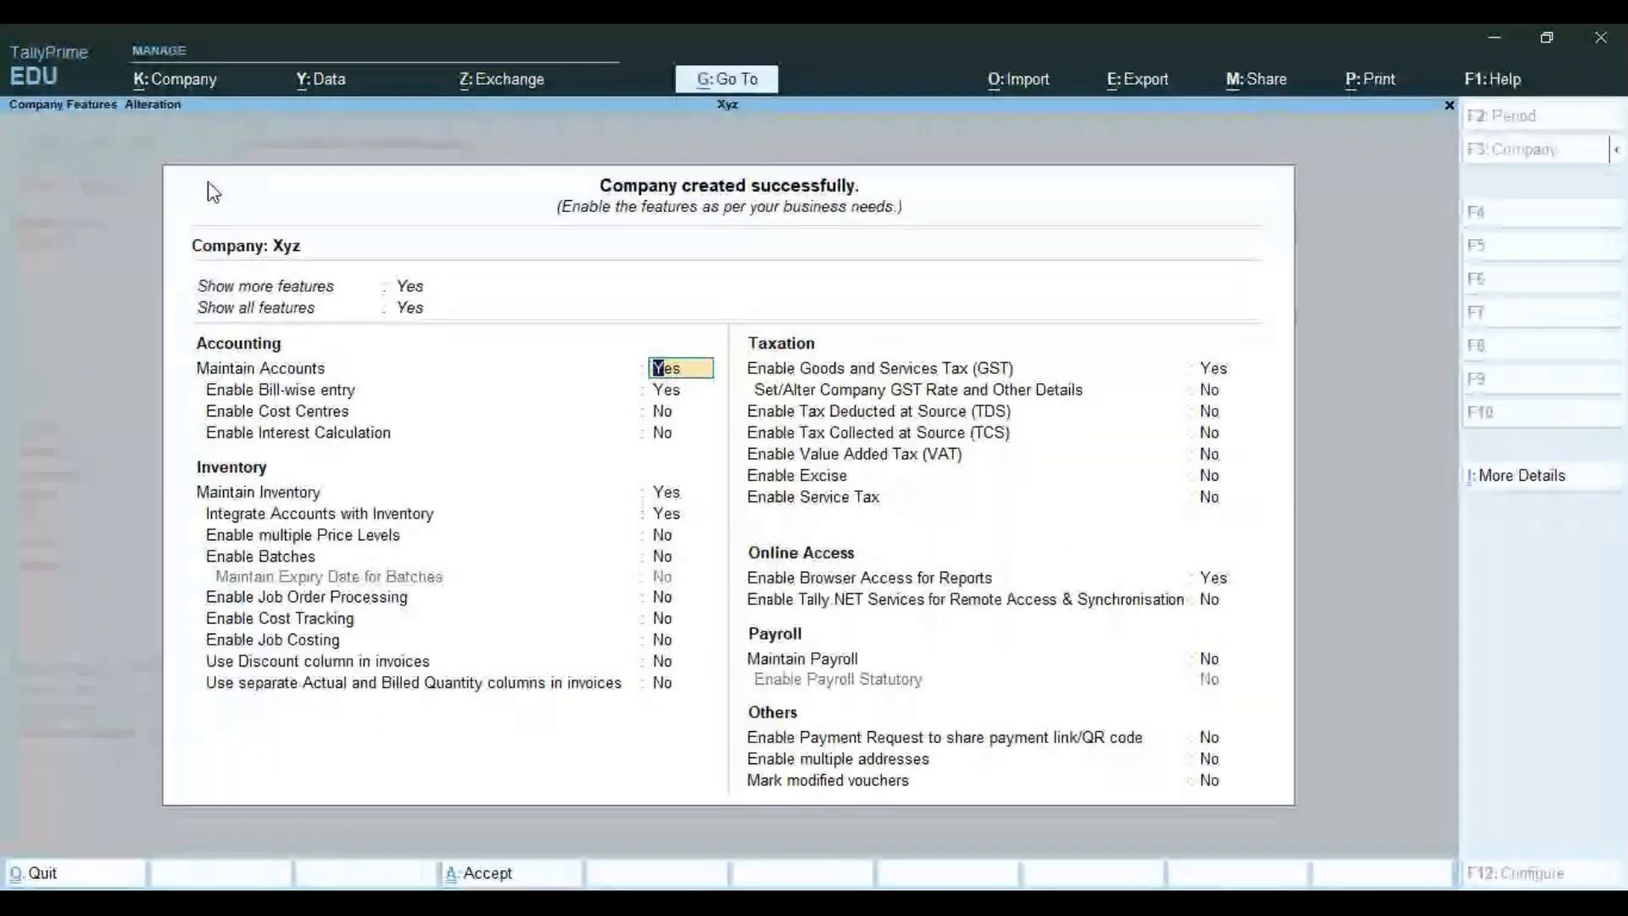
pyautogui.press('Escape')
pyautogui.press('Return')
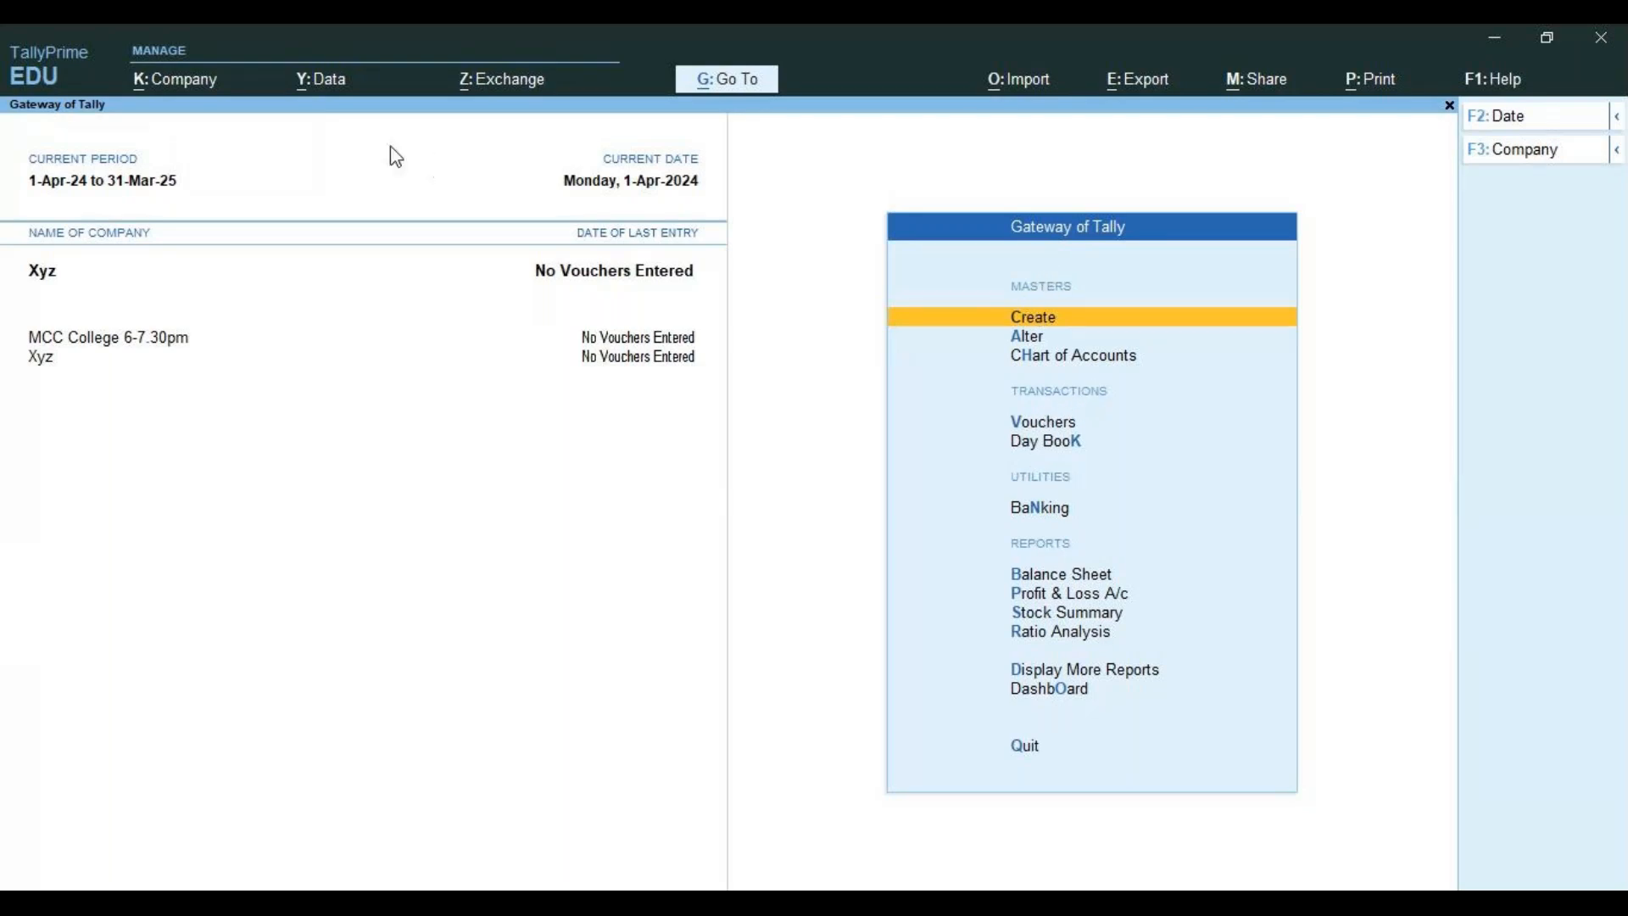
pyautogui.click(144, 85)
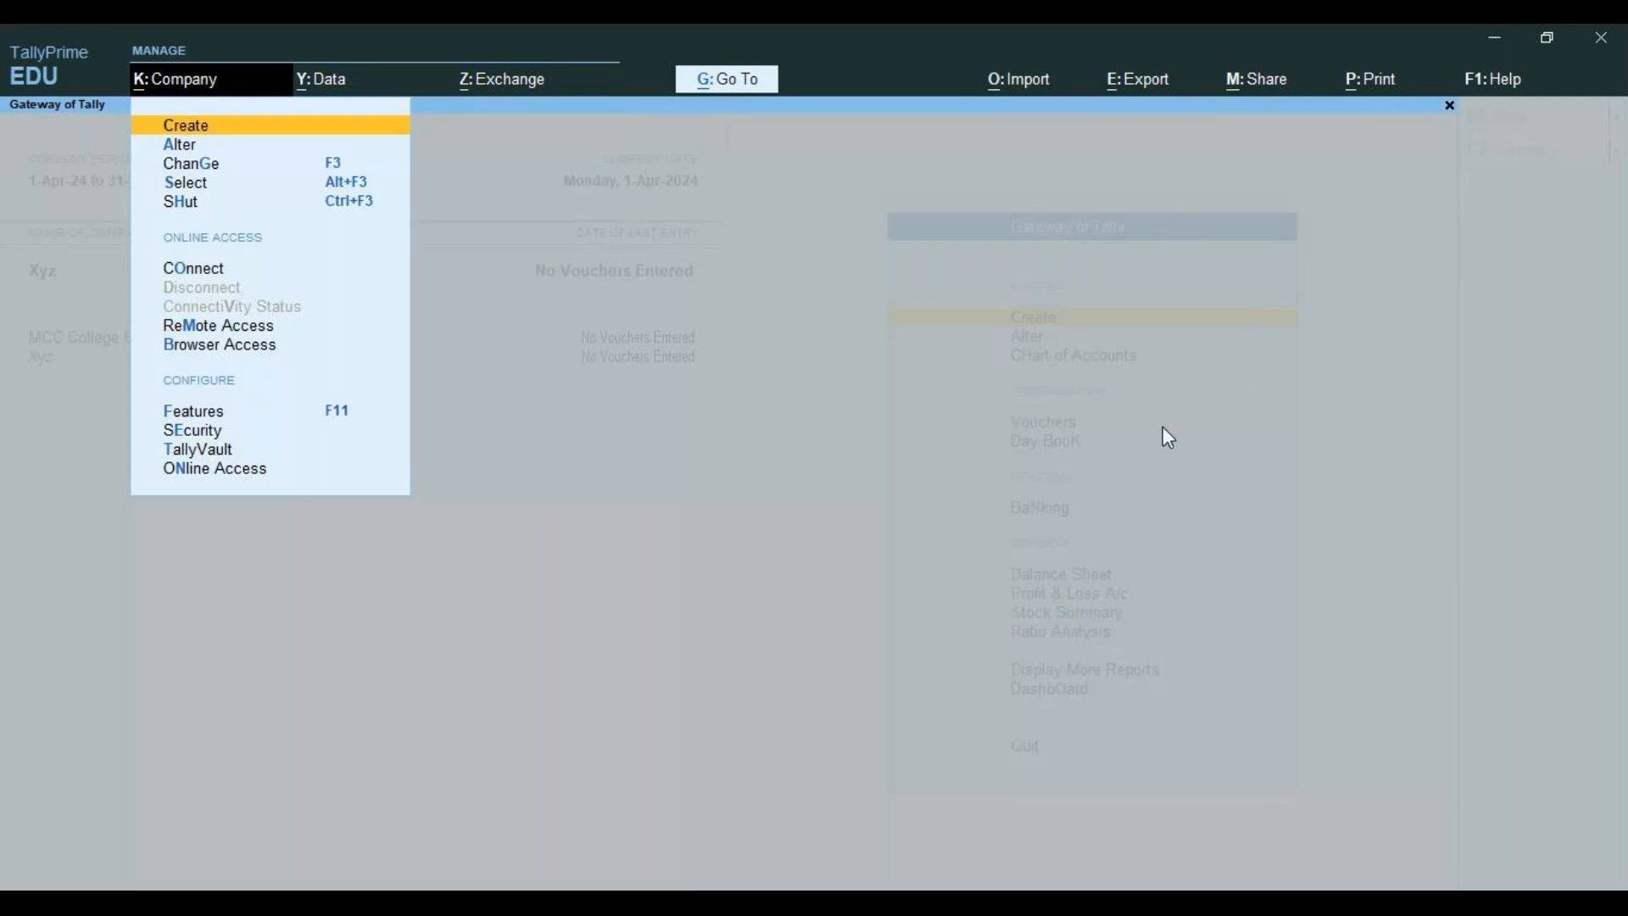
pyautogui.press('Escape')
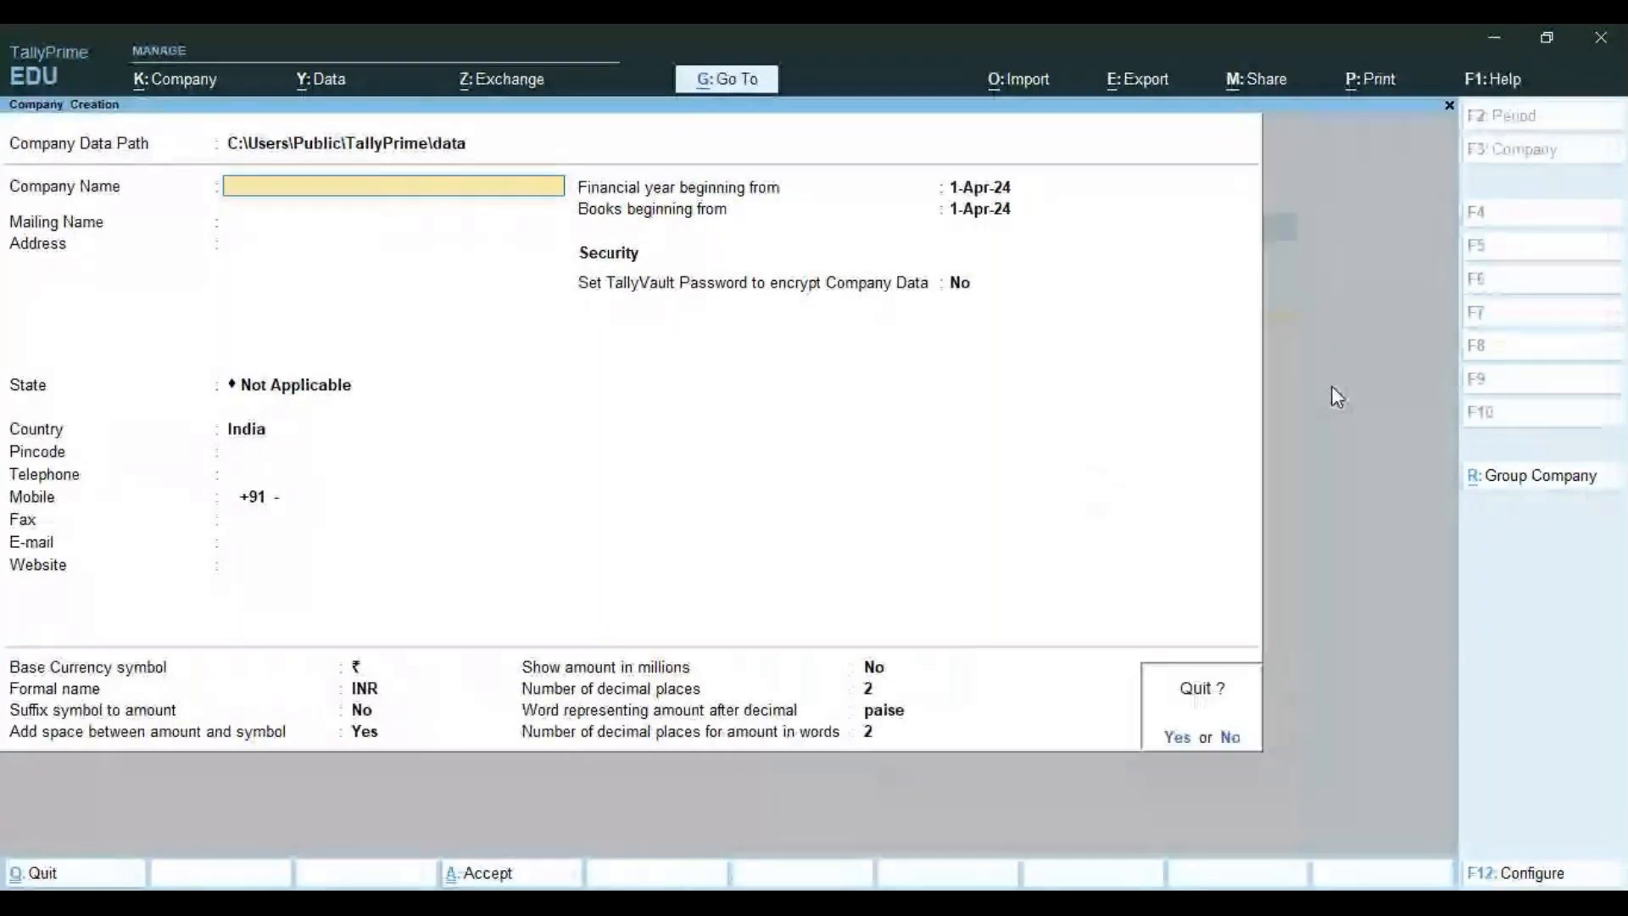
pyautogui.press('y')
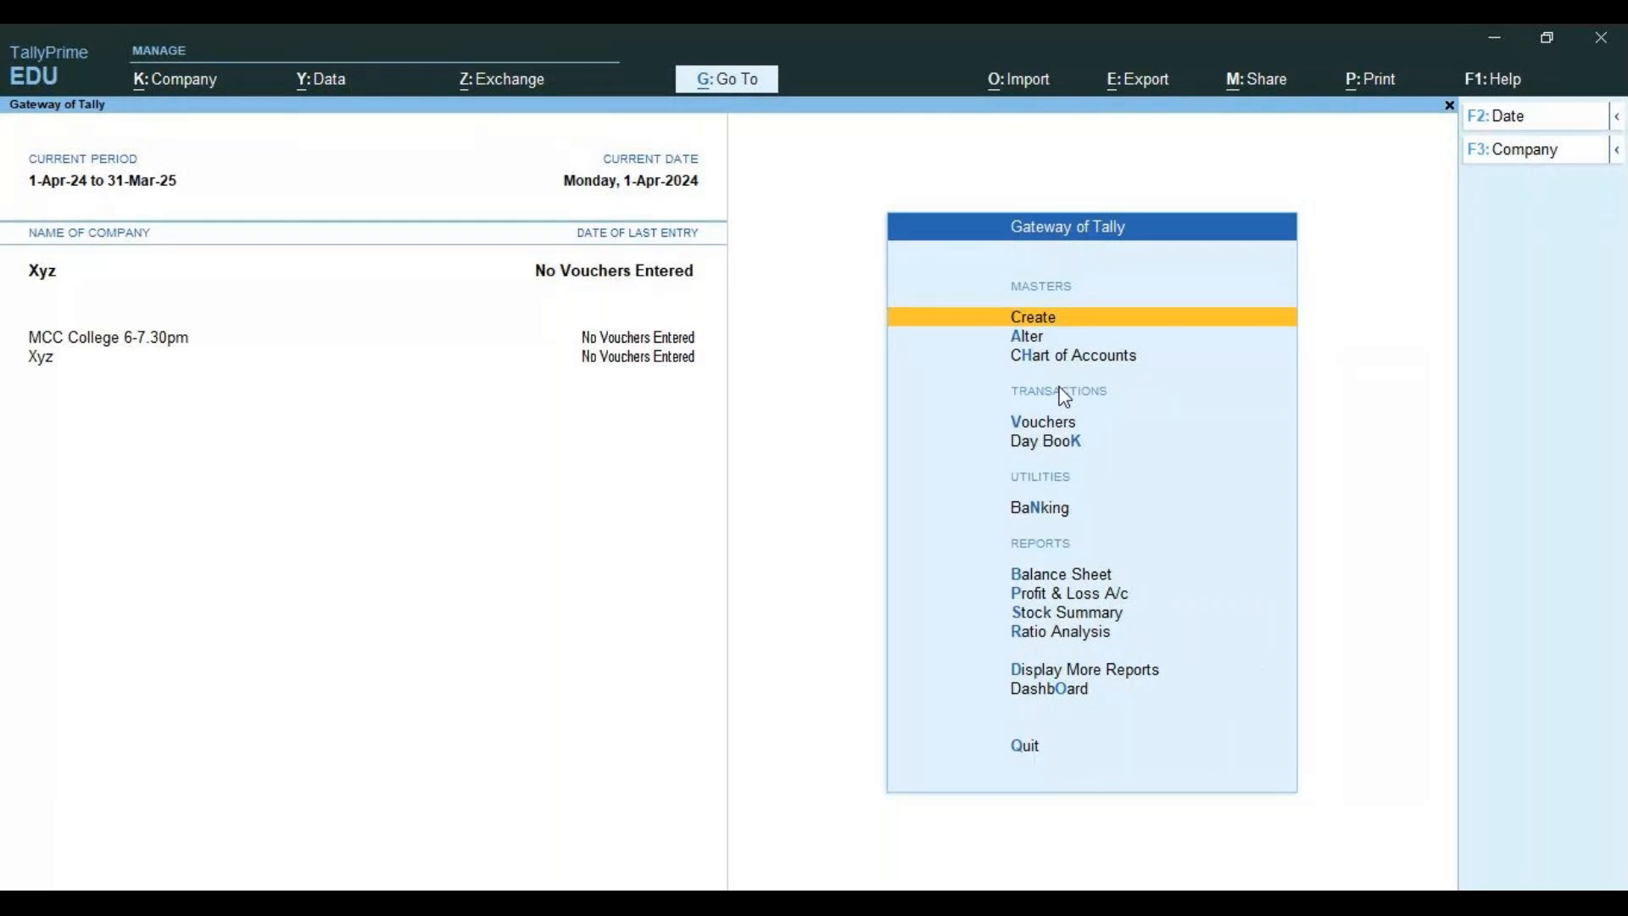
pyautogui.click(142, 95)
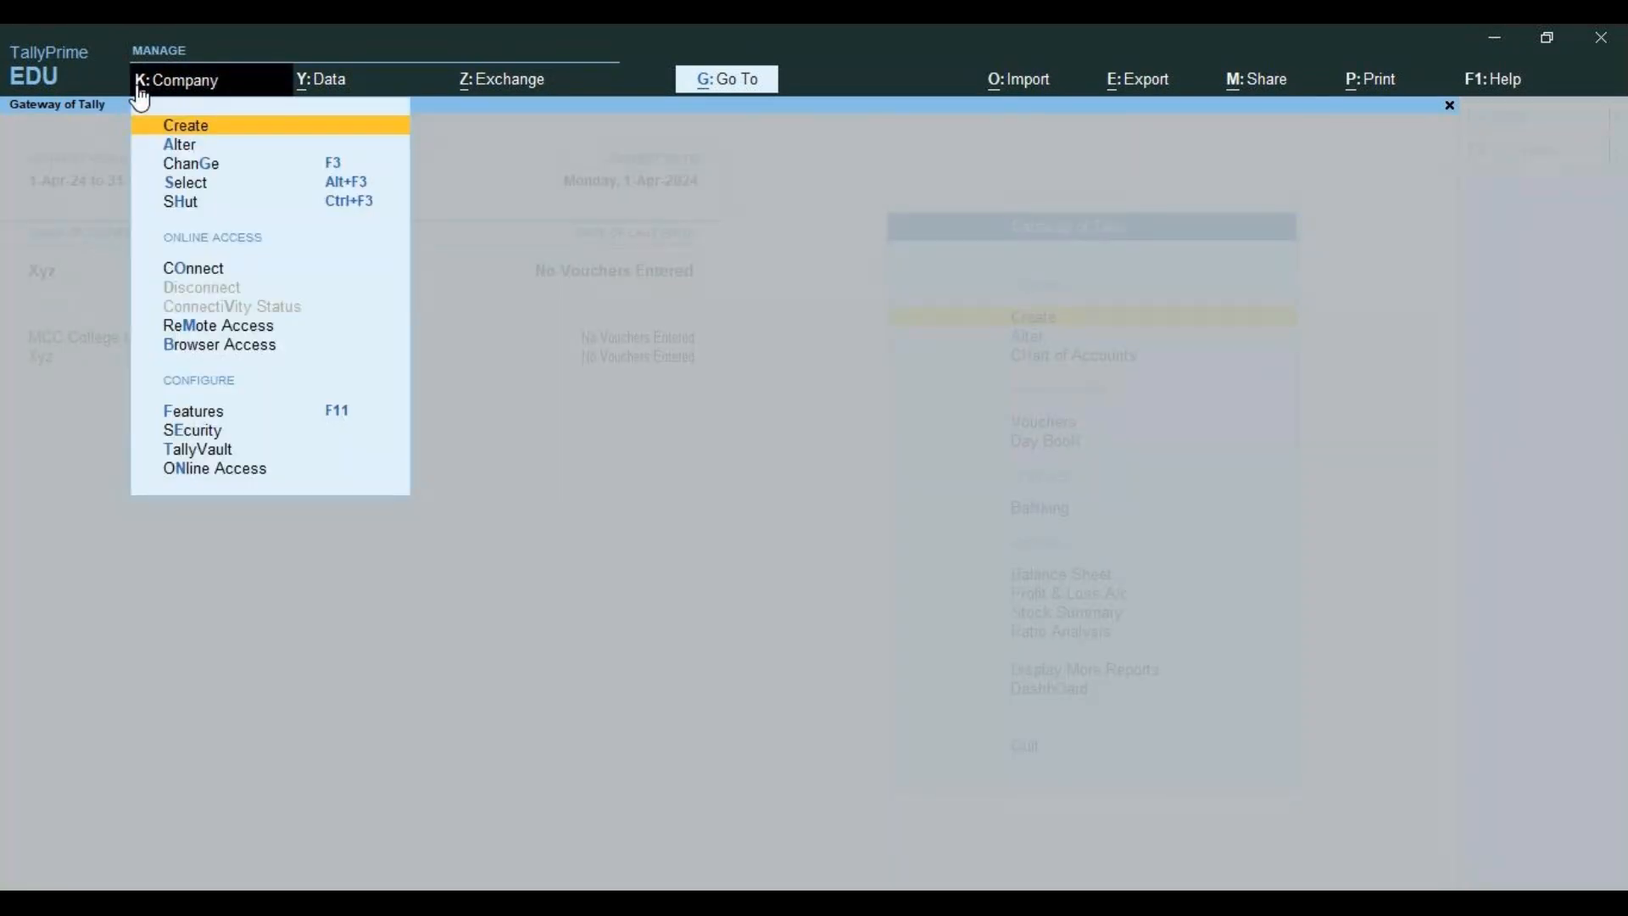
pyautogui.click(142, 95)
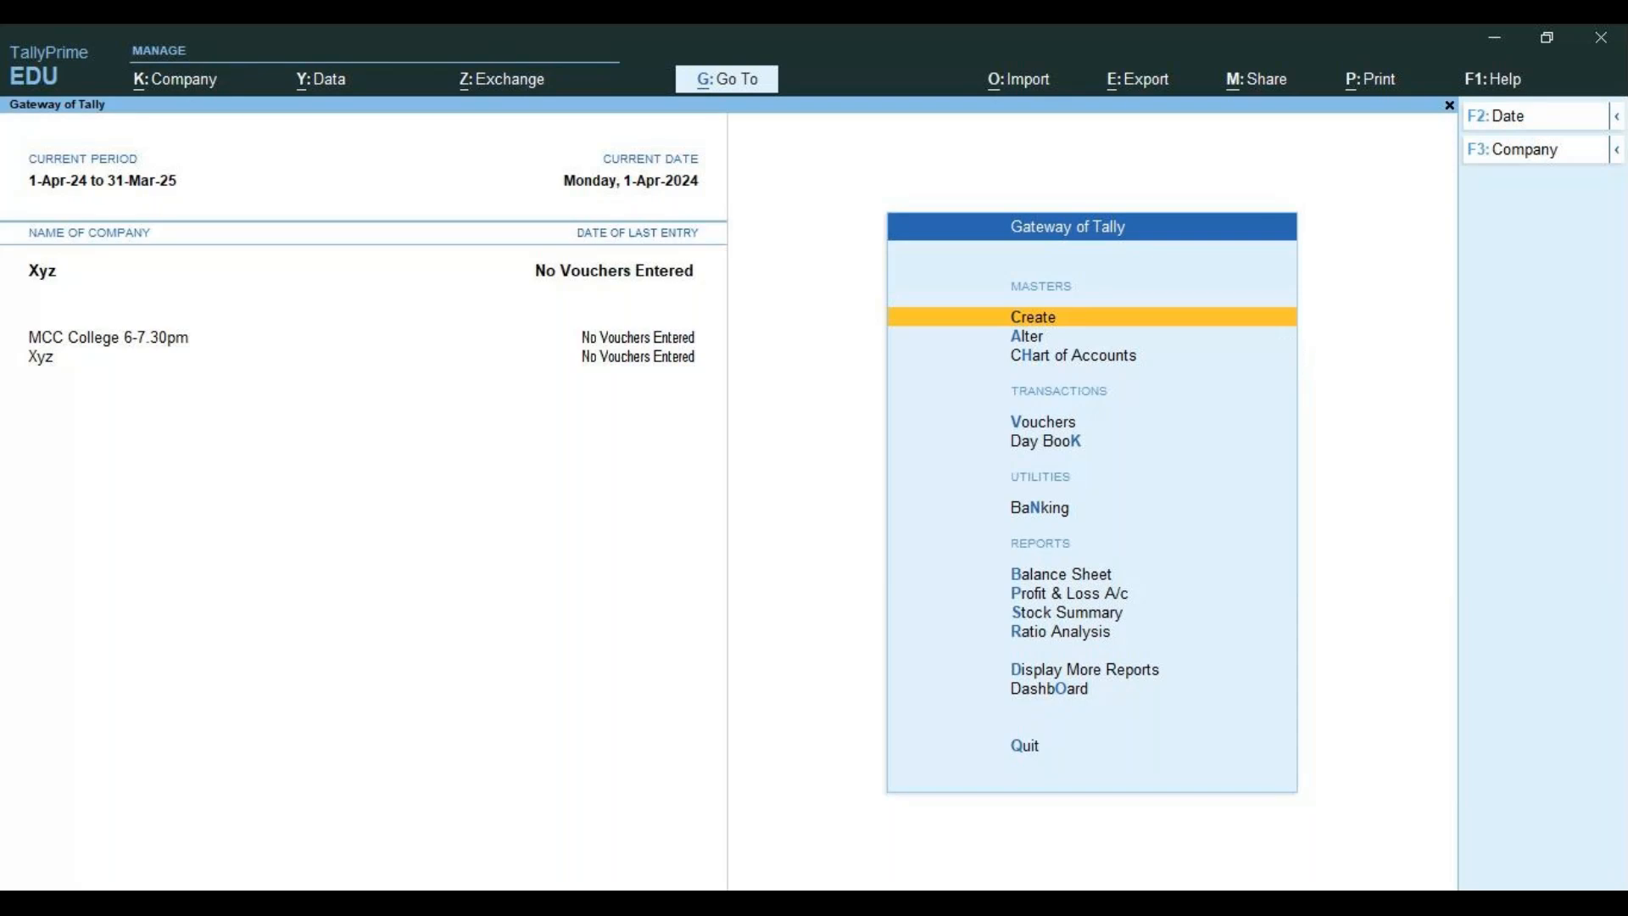
pyautogui.hotkey('alt', 'Tab')
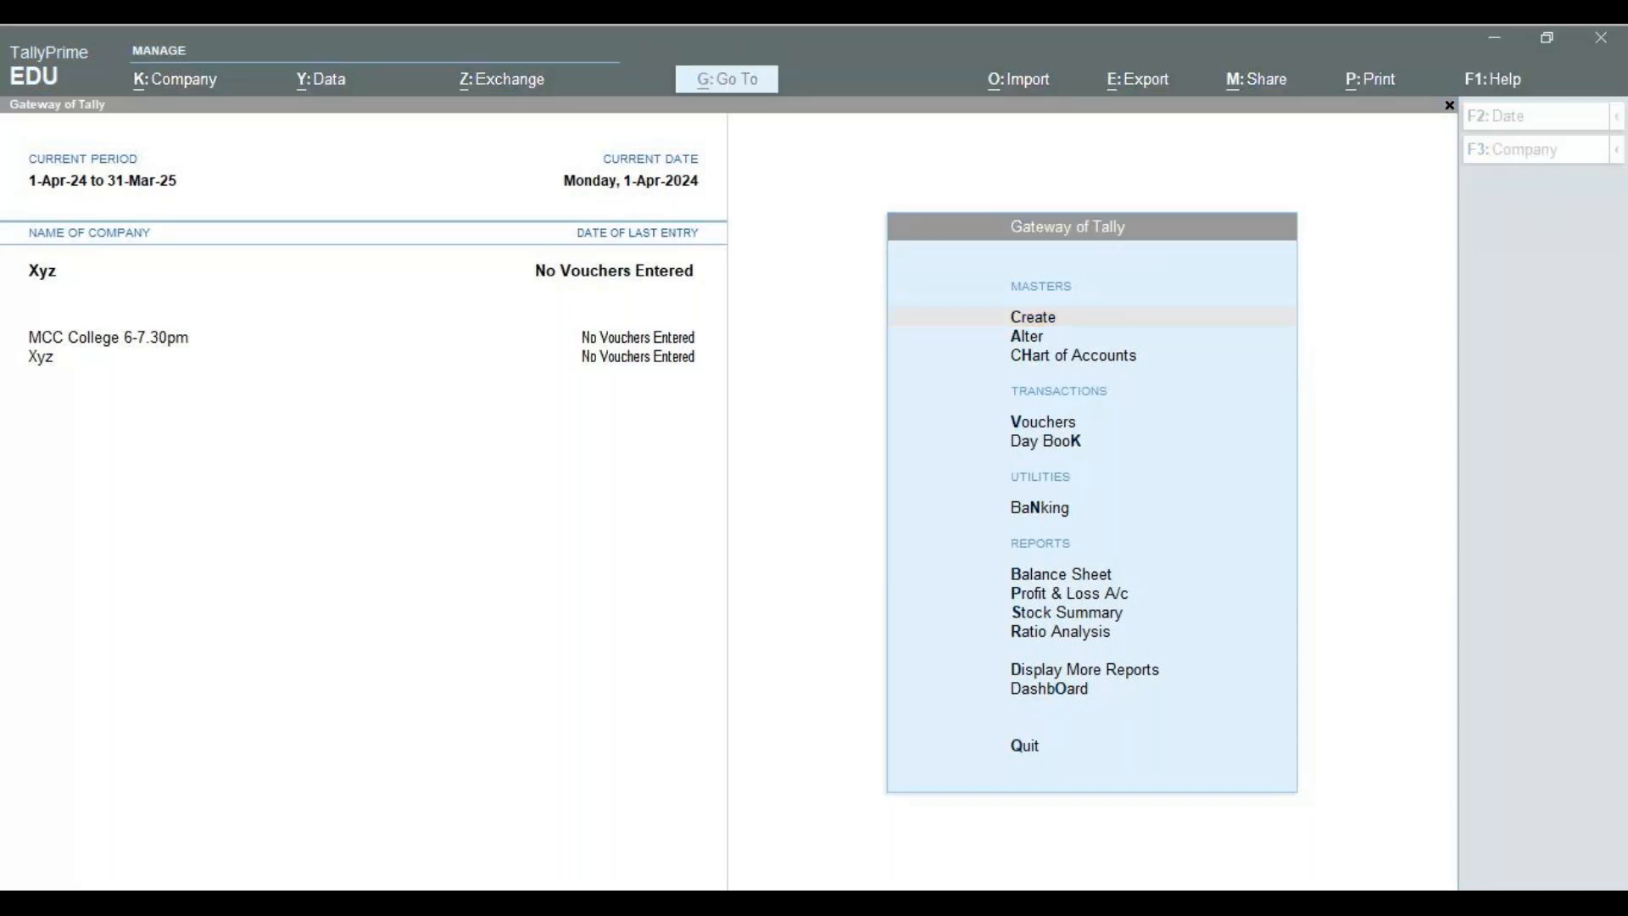